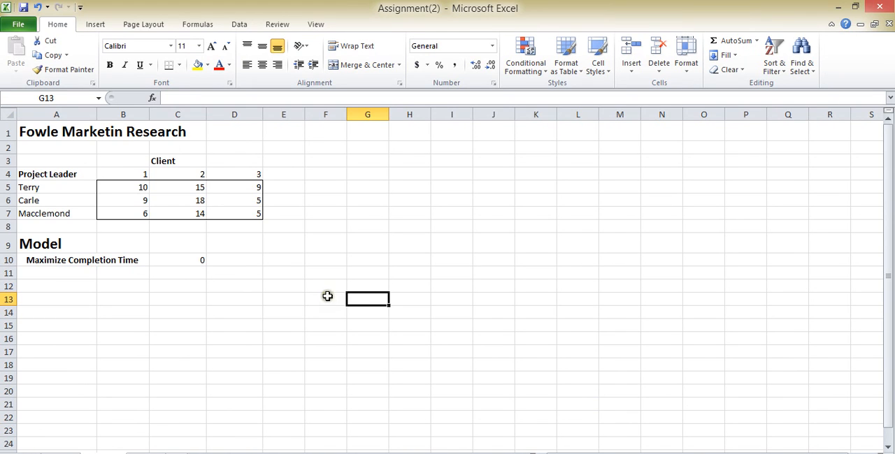
Correct the title in cell A1 to "Fowle Marketing Research"
double_click(123, 133)
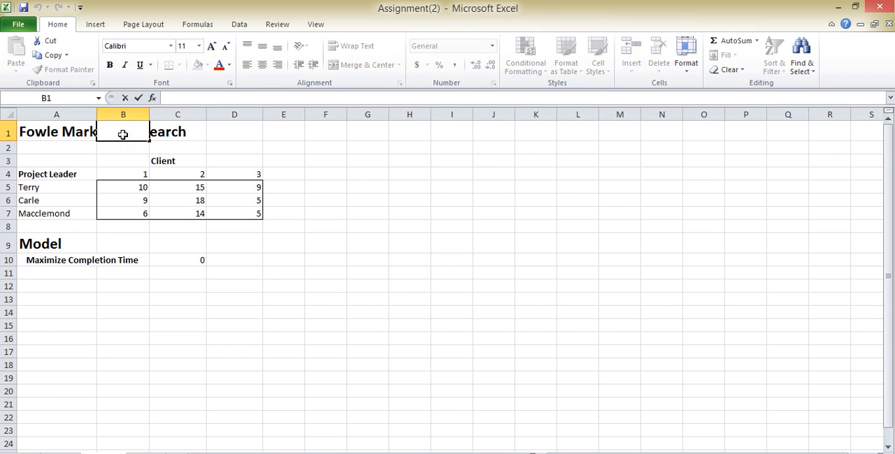
click(66, 132)
key(Right)
key(Right)
key(Right)
key(Right)
key(Right)
key(Right)
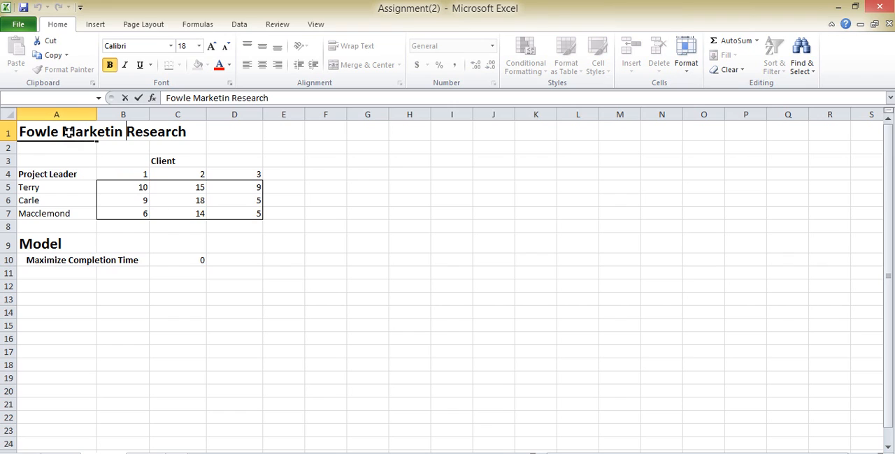
text(g)
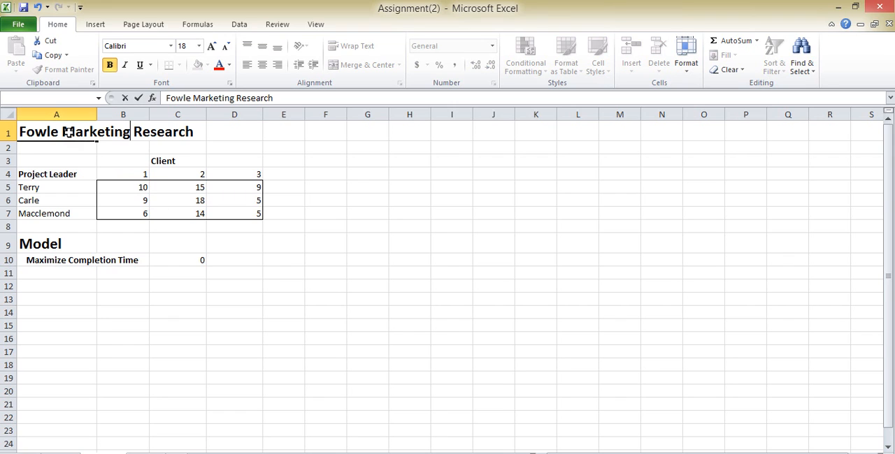
click(62, 174)
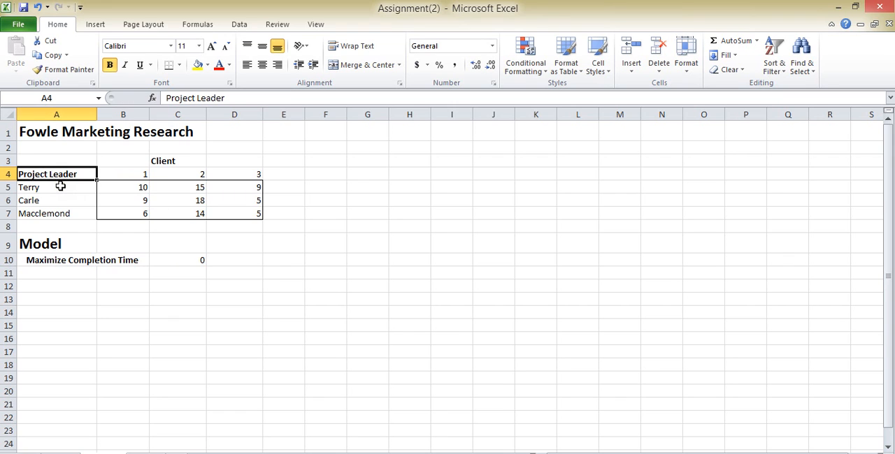
click(60, 187)
click(59, 202)
click(60, 213)
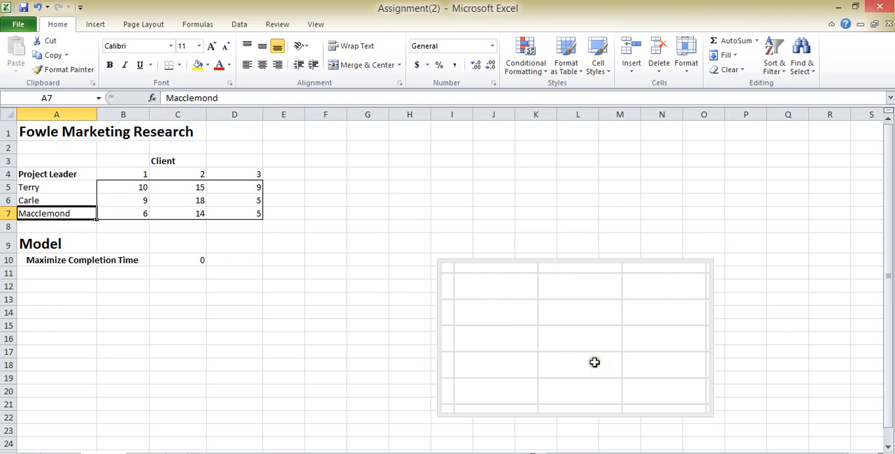
Close the Magnifier window
right_click(421, 453)
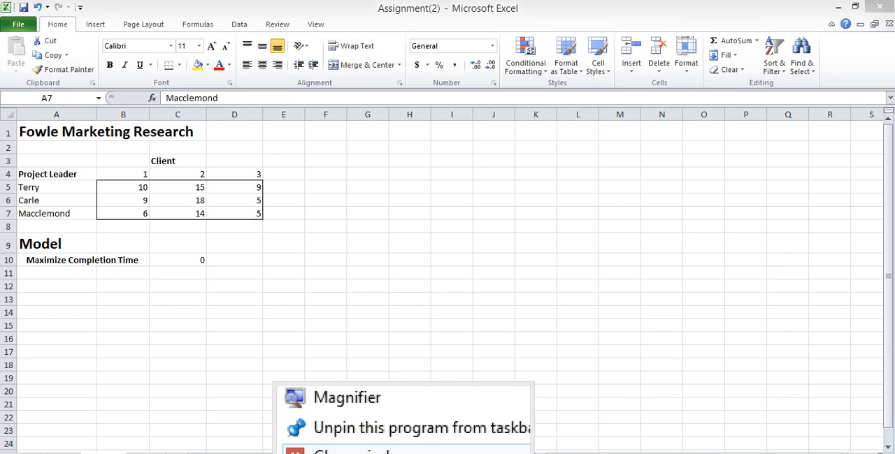
click(403, 453)
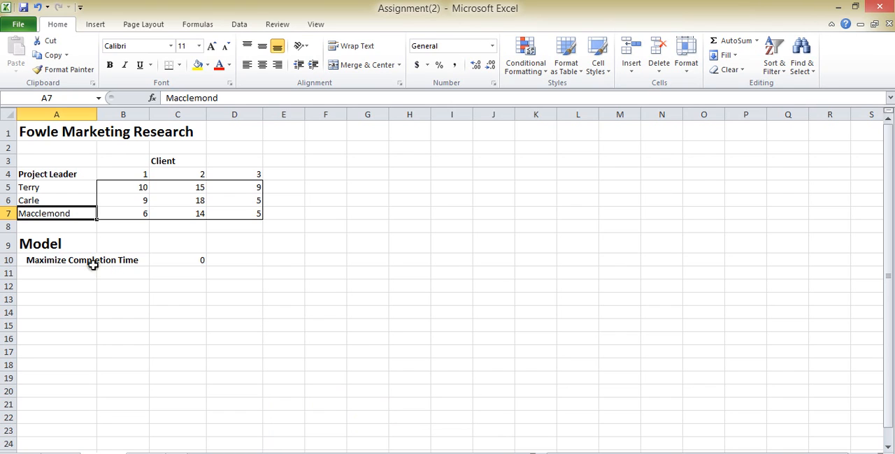
Change the objective label in A10 to "Minimize Completion Time" and check the objective formula in C10
click(56, 263)
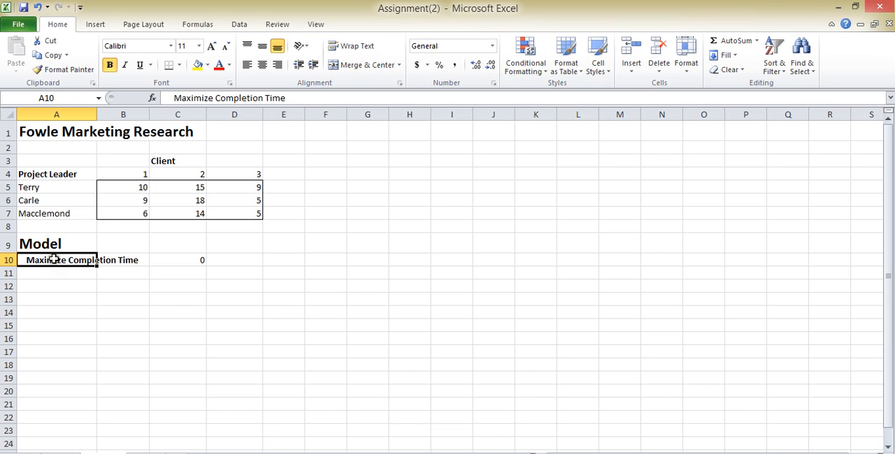
double_click(55, 258)
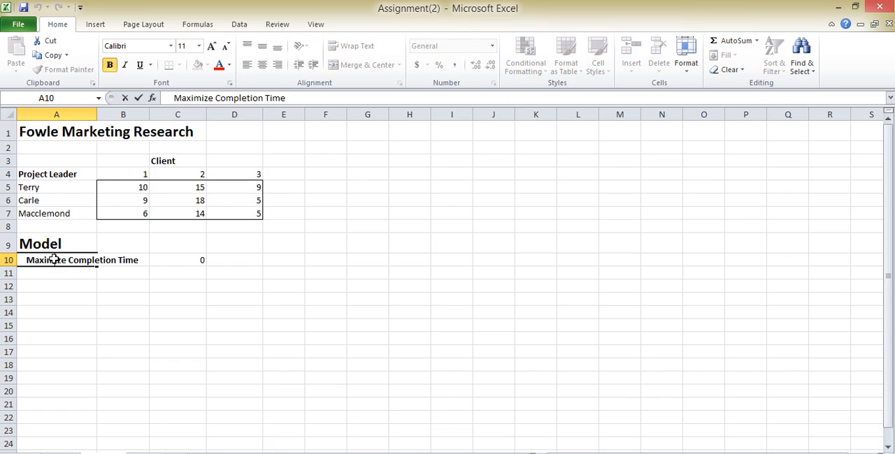
key(BackSpace)
key(BackSpace)
key(BackSpace)
key(BackSpace)
key(BackSpace)
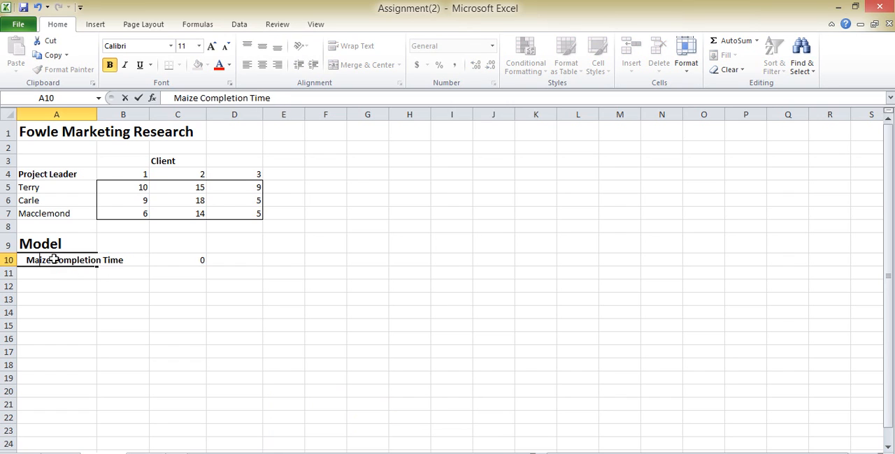
text(Mini)
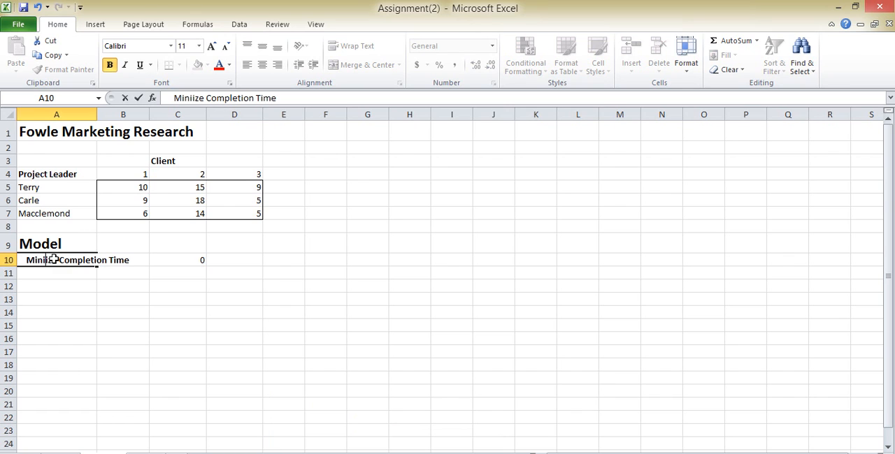
text(m)
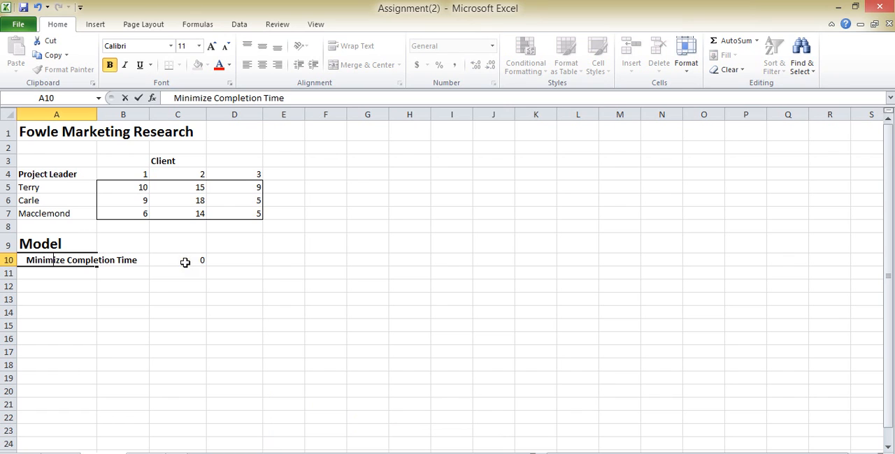
key(ctrl+Return)
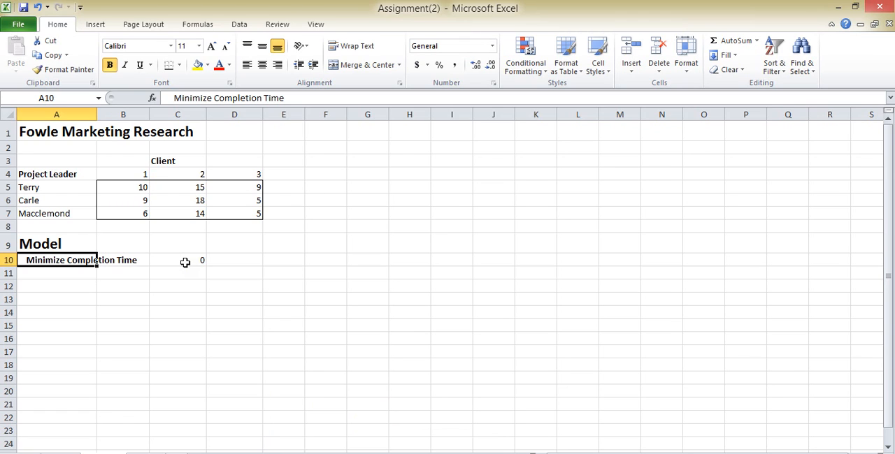
click(185, 263)
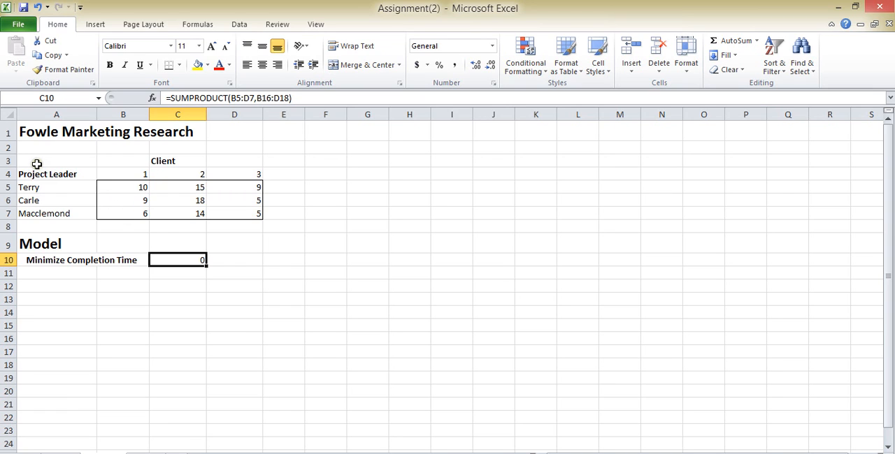
Copy the project leader and client table A3:D7 to the model area starting at A13
drag(37, 163, 233, 213)
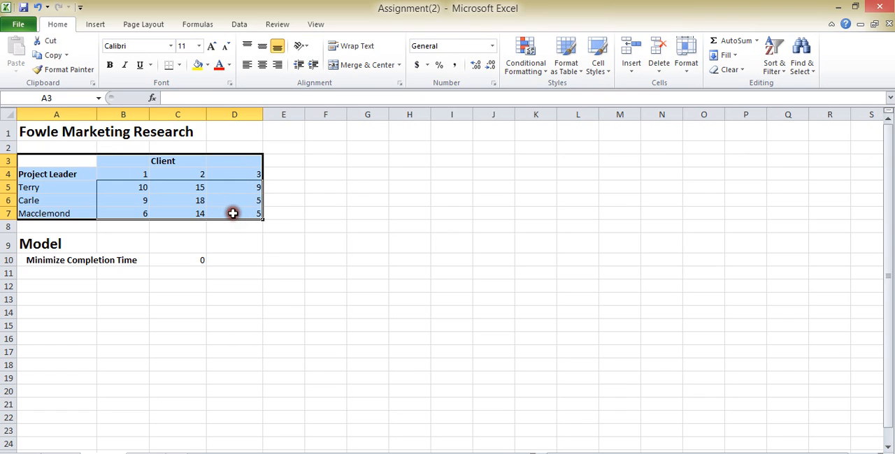
key(ctrl+c)
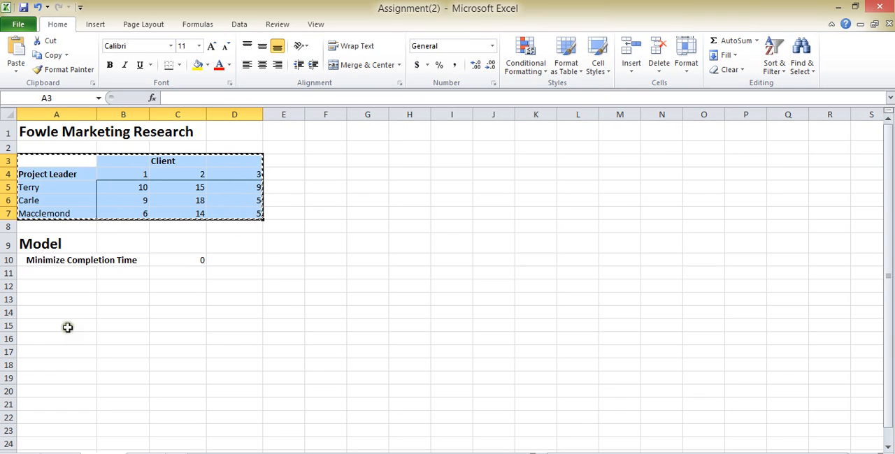
click(53, 314)
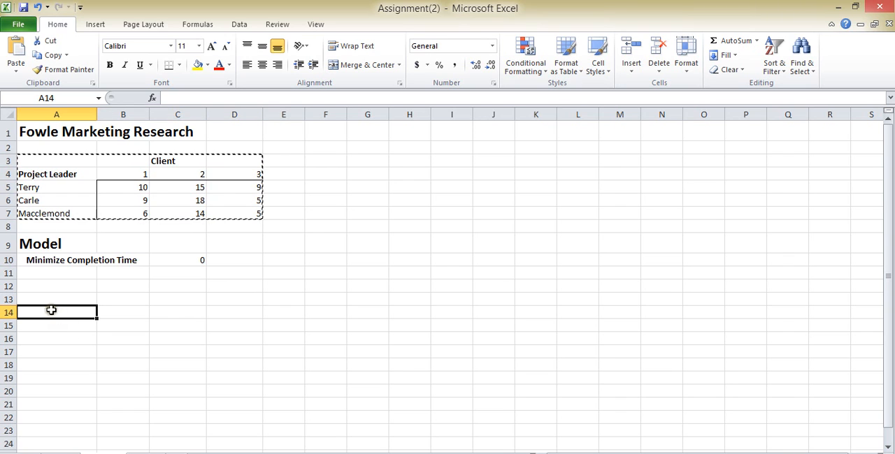
click(49, 300)
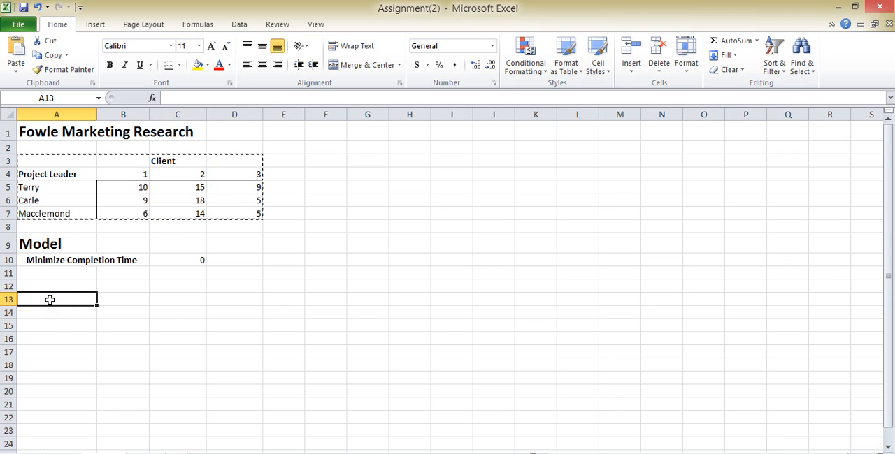
key(ctrl+v)
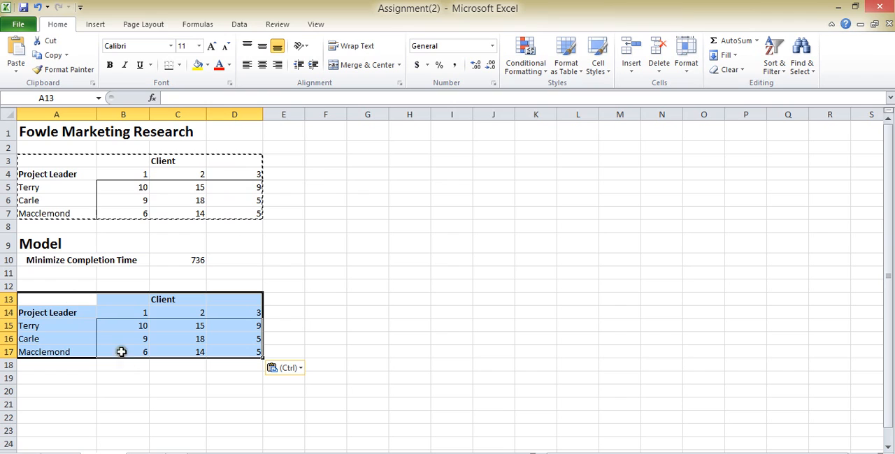
Clear the completion times from B15:D17 in the copied table, keeping its headings and border
click(117, 327)
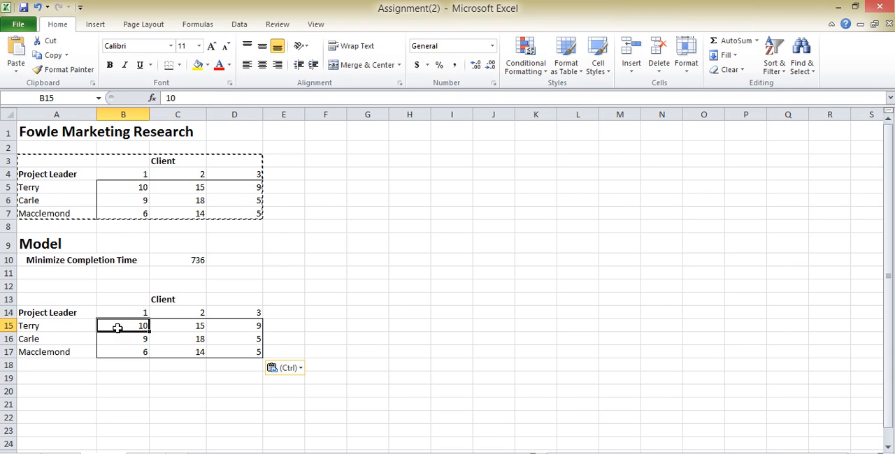
click(121, 328)
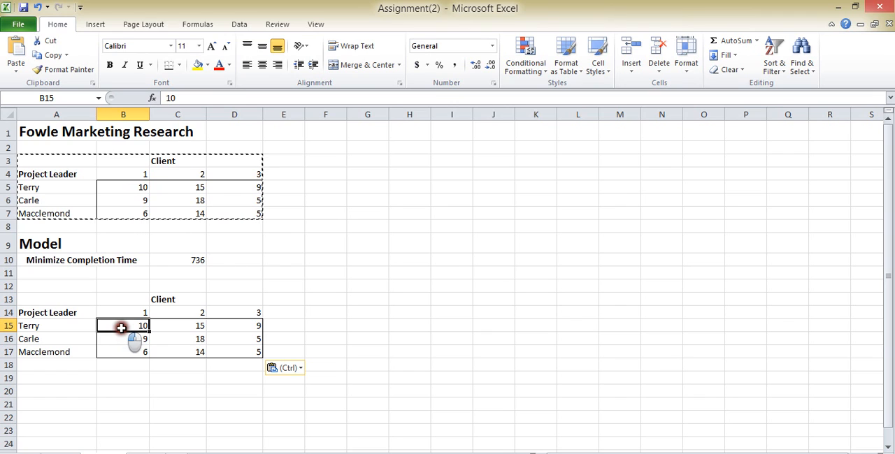
drag(121, 328, 229, 353)
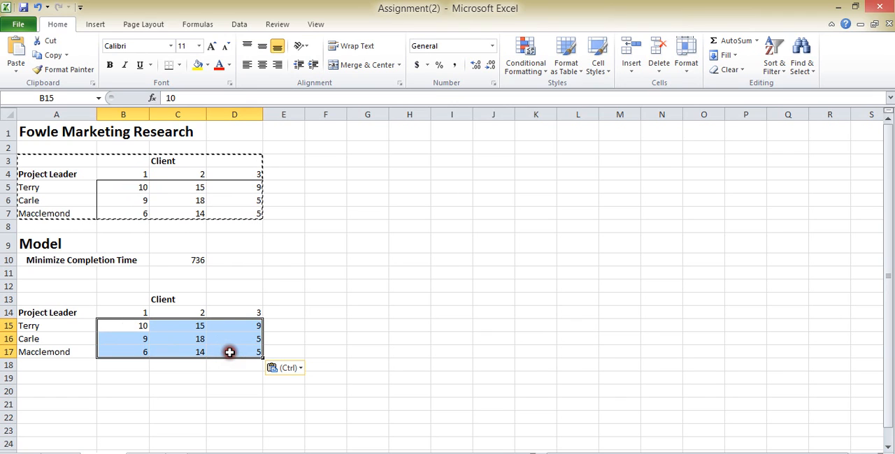
key(Delete)
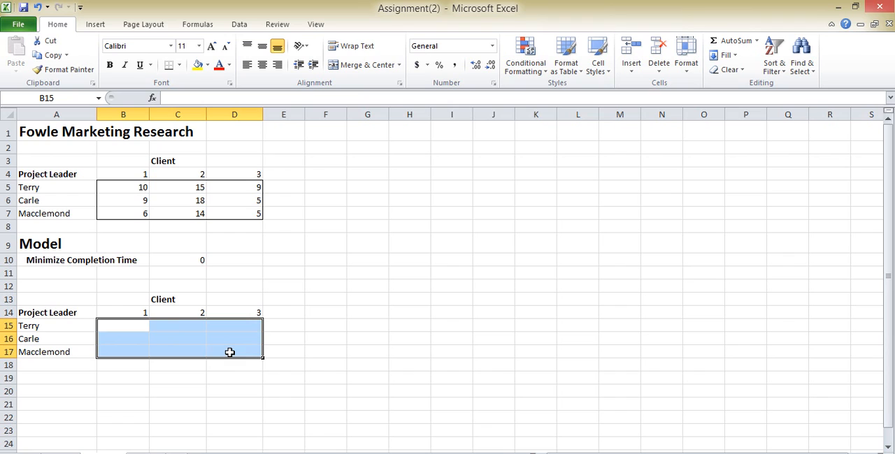
double_click(134, 325)
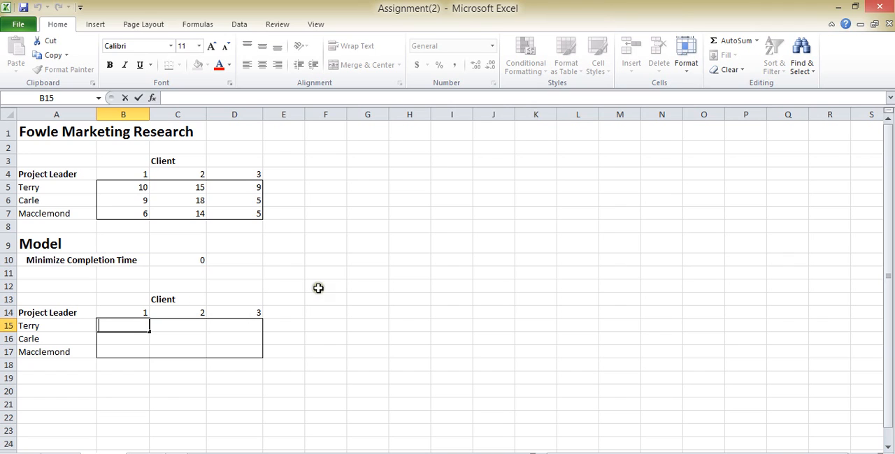
click(286, 326)
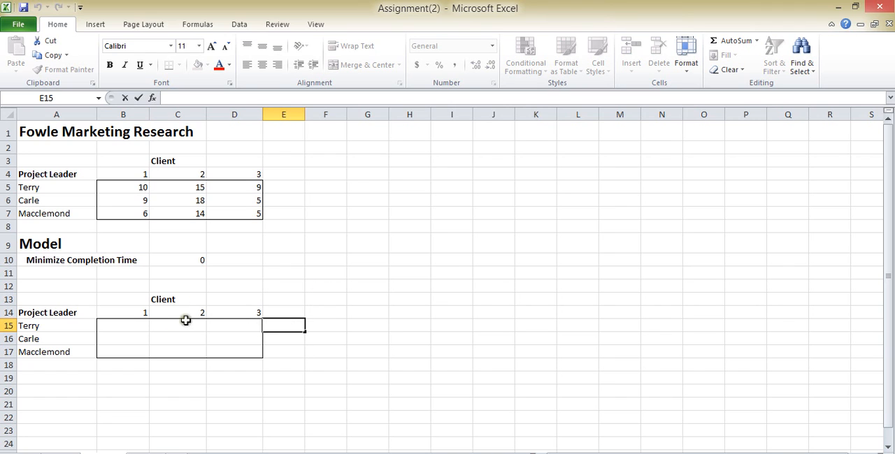
drag(124, 328, 237, 325)
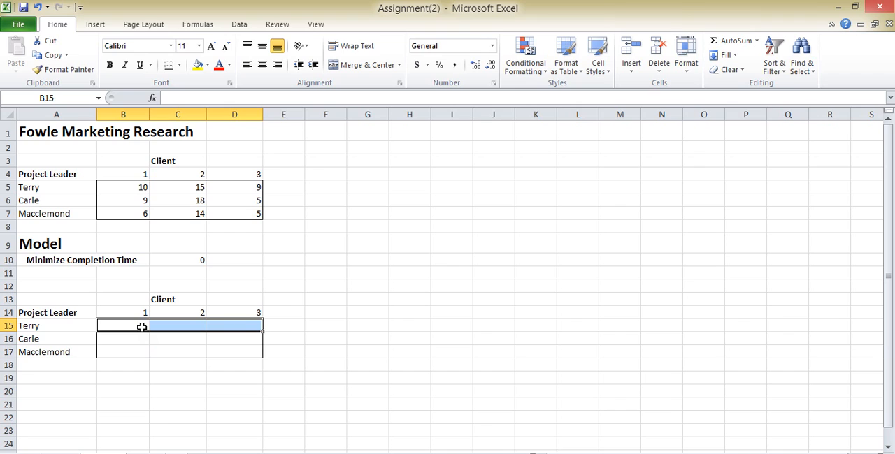
Enter the row total =SUM(B15:D15) in E15 and fill the formula down to E17
click(279, 327)
double_click(278, 326)
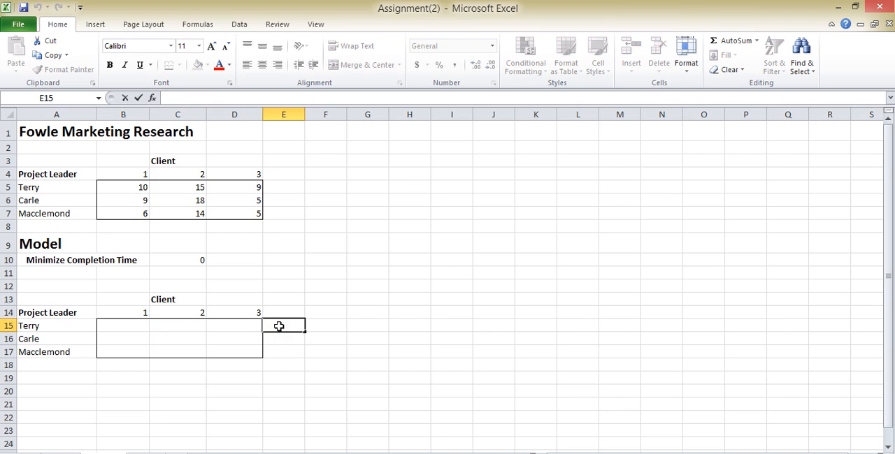
text(=)
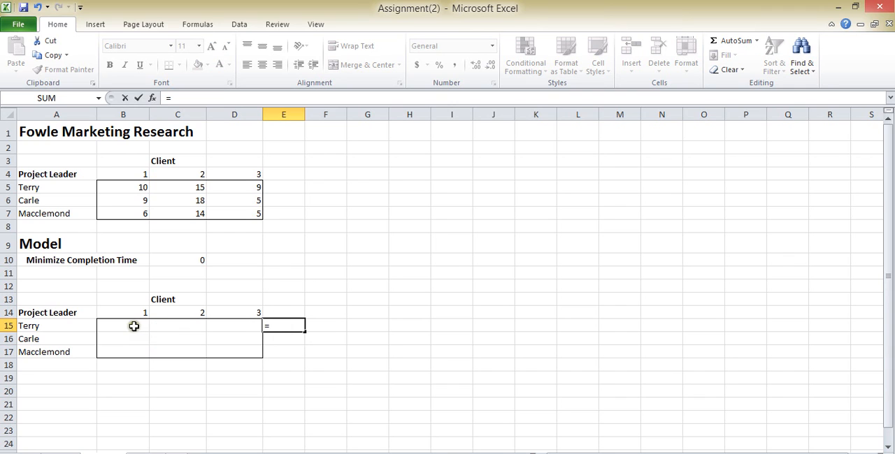
mouse_move(133, 326)
mouse_down()
mouse_move(158, 326)
mouse_move(116, 324)
mouse_up()
key(BackSpace)
key(BackSpace)
key(BackSpace)
text(SUm)
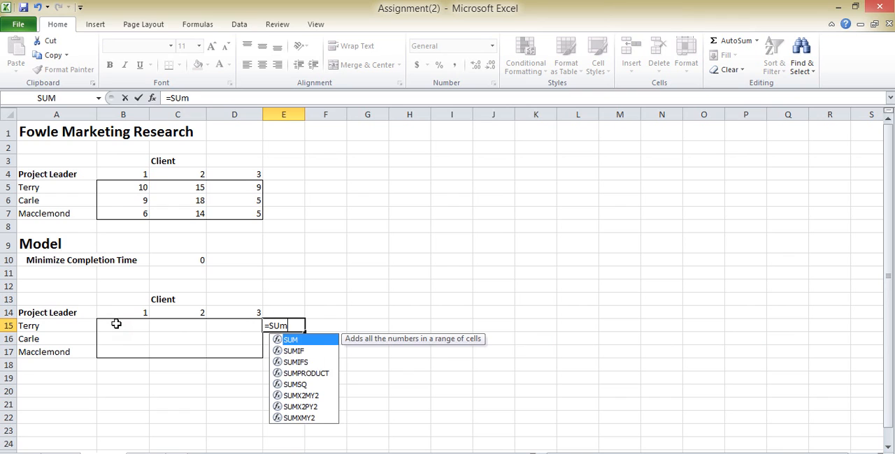
key(BackSpace)
text(M()
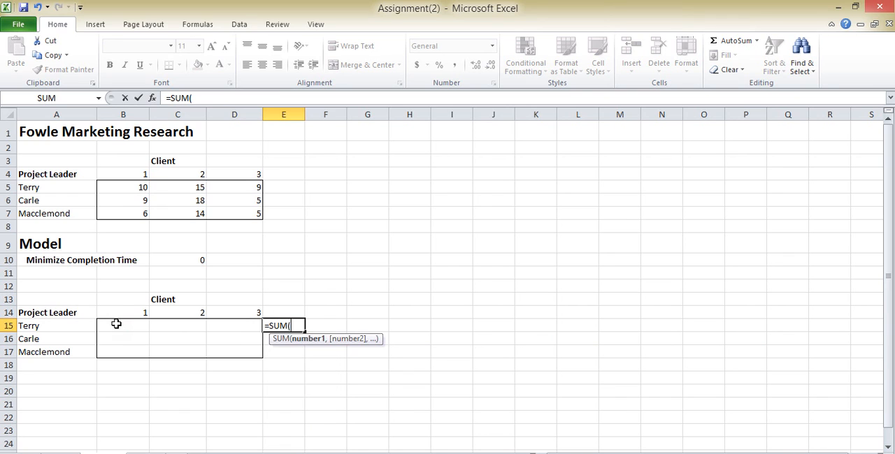
drag(115, 324, 221, 329)
text())
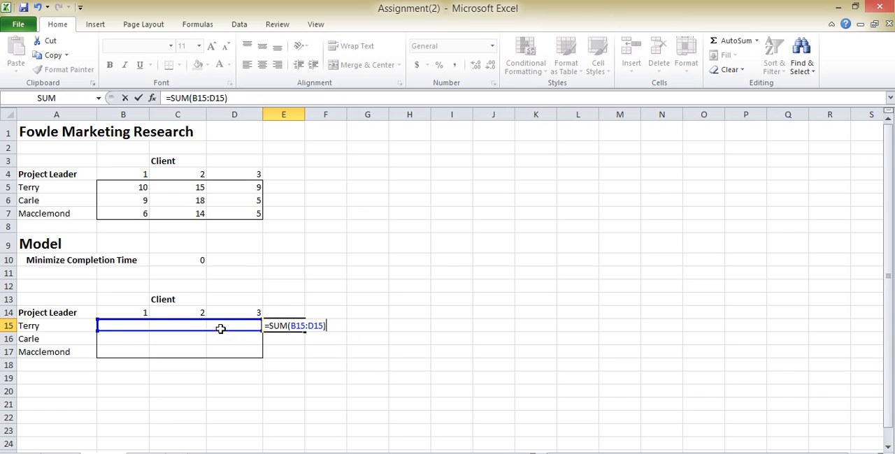
key(Return)
click(295, 326)
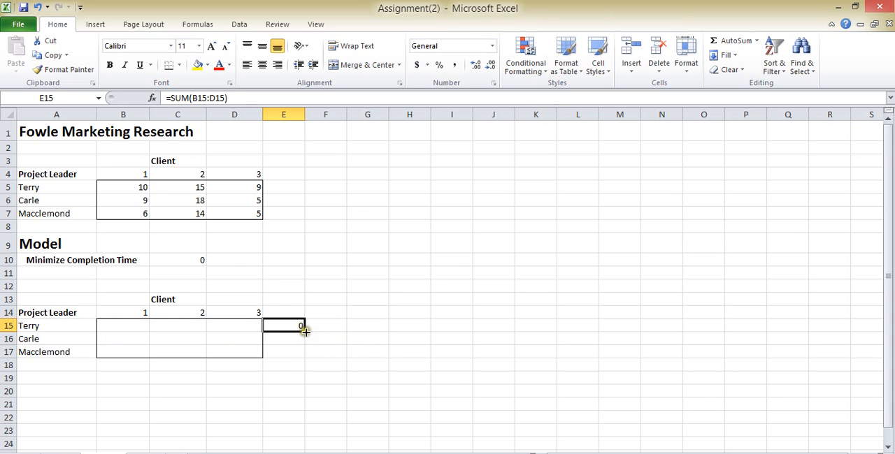
drag(302, 329, 305, 354)
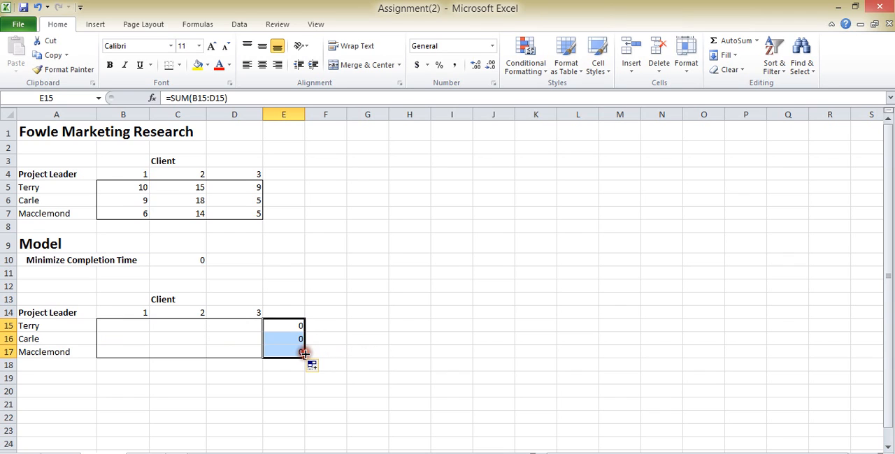
Enter the column total =SUM(B15:B17) in B18 and fill the formula across to D18
click(130, 369)
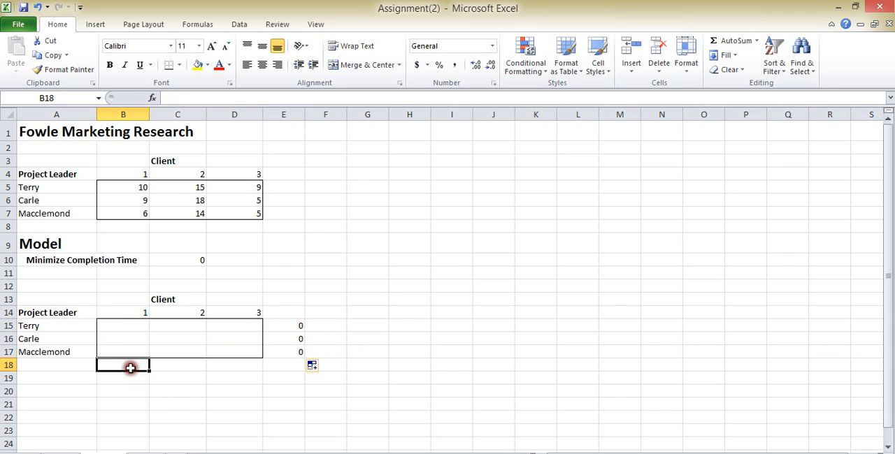
double_click(131, 369)
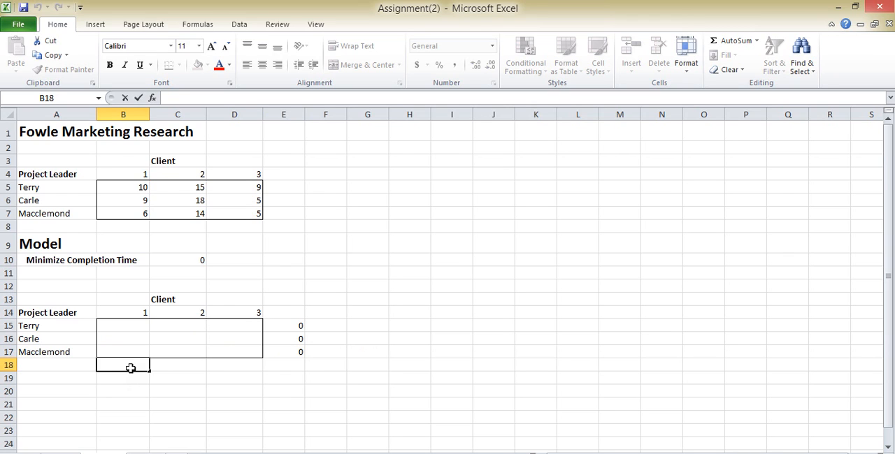
text(=)
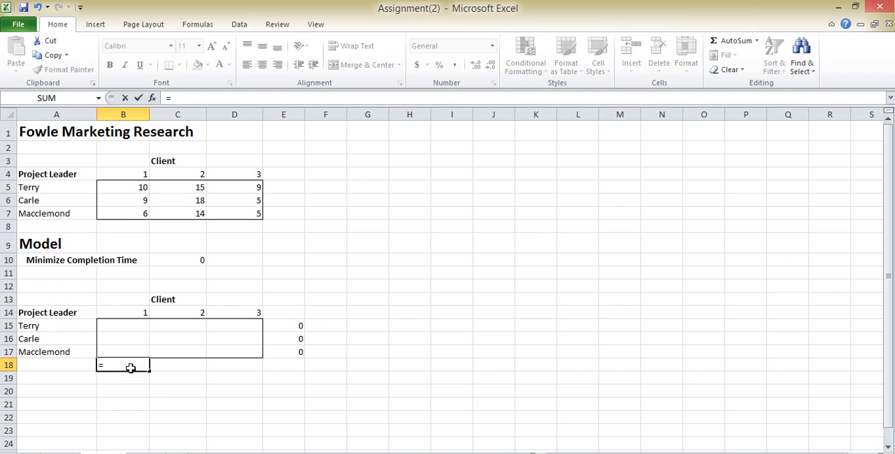
text(S)
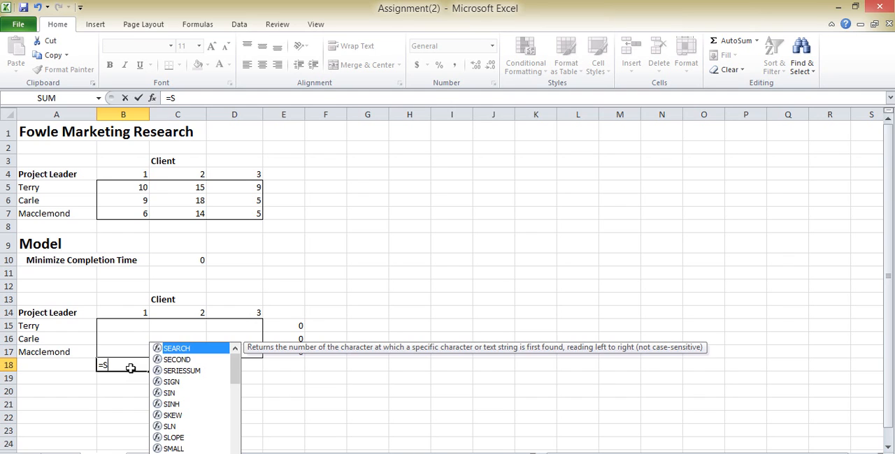
text(UM)
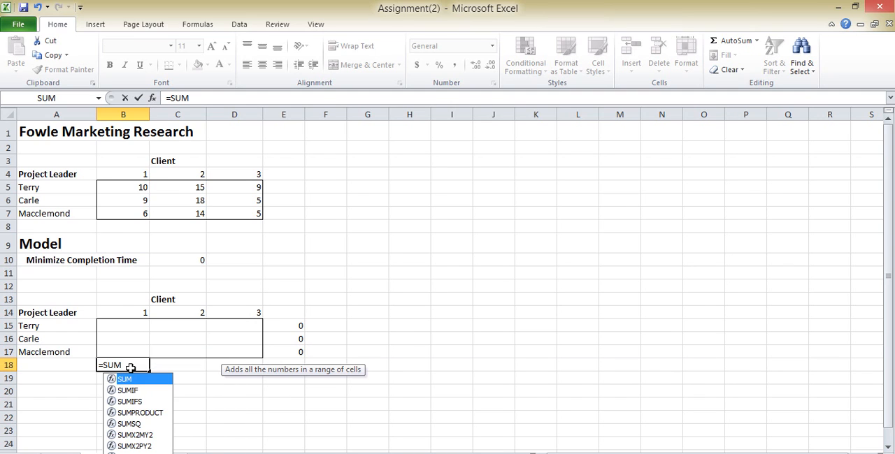
text(()
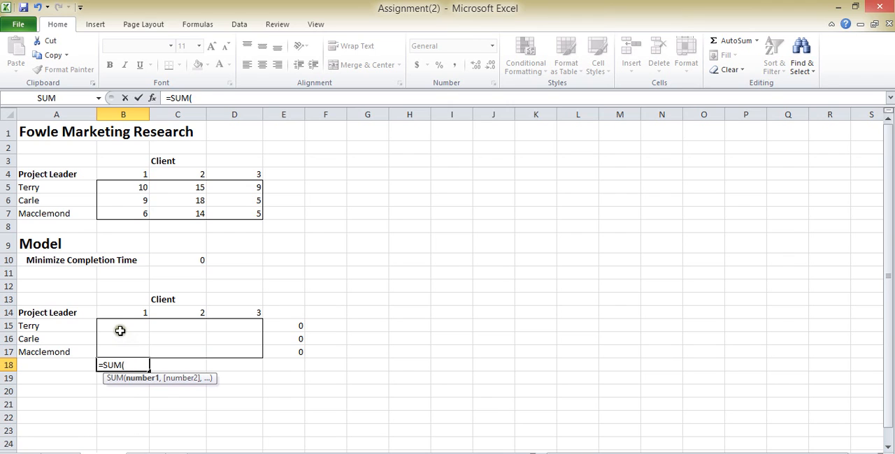
drag(121, 331, 125, 349)
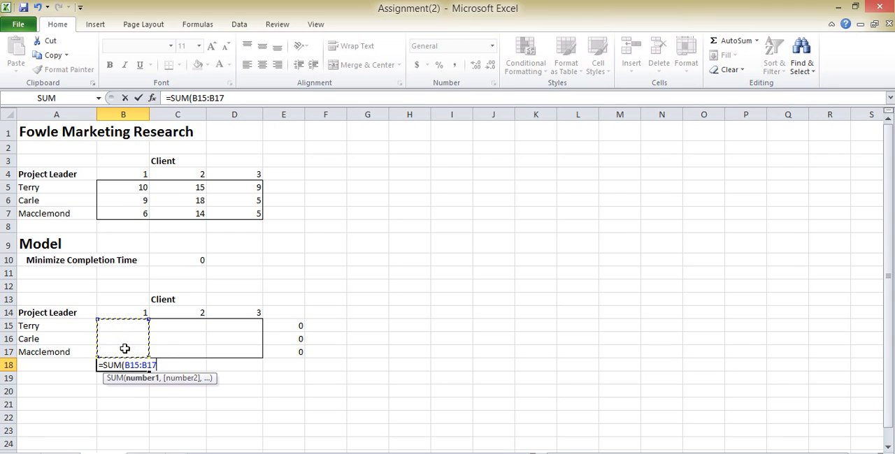
text())
key(Return)
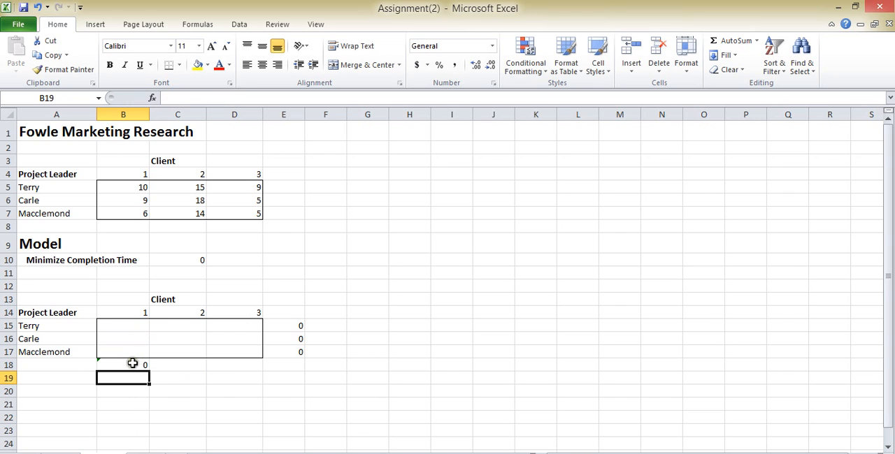
click(136, 366)
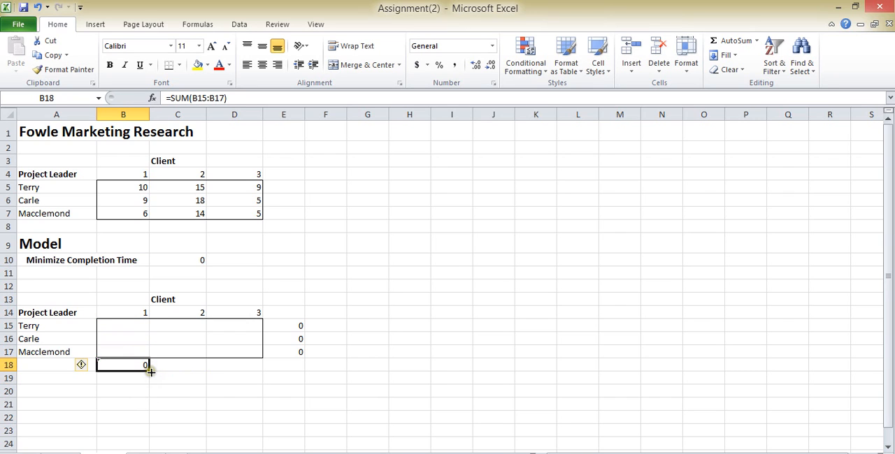
drag(150, 370, 264, 369)
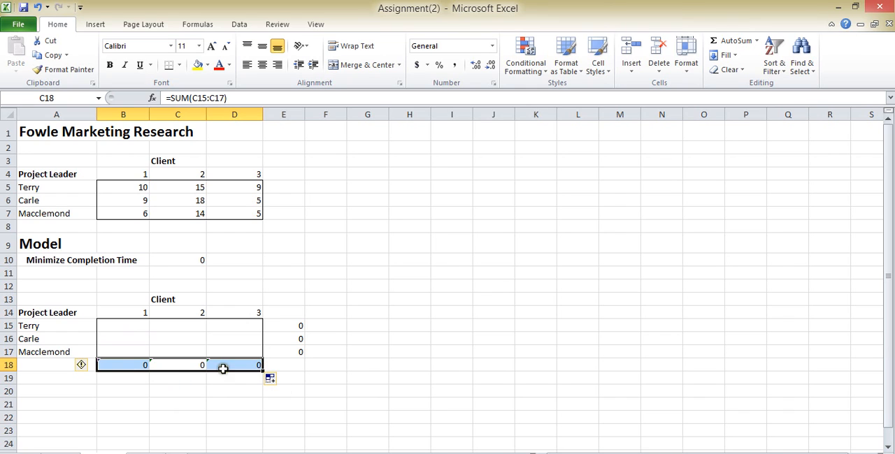
click(152, 384)
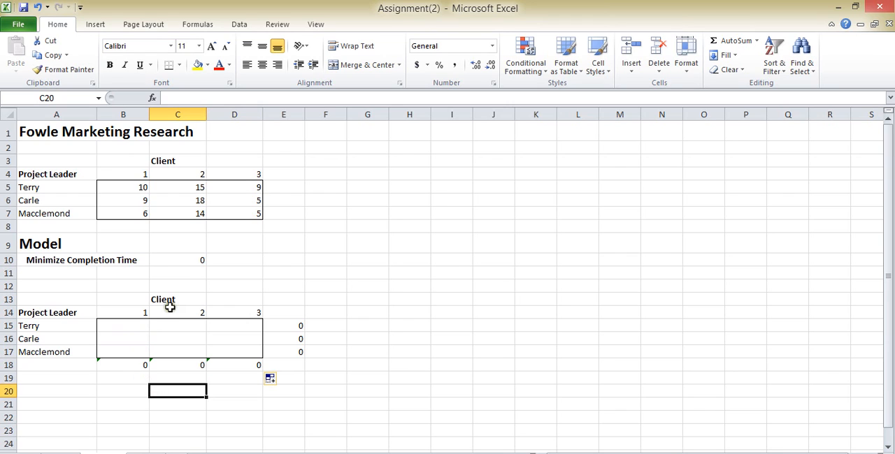
Clear the existing SUMPRODUCT formula from the completion time objective cell C10
click(184, 262)
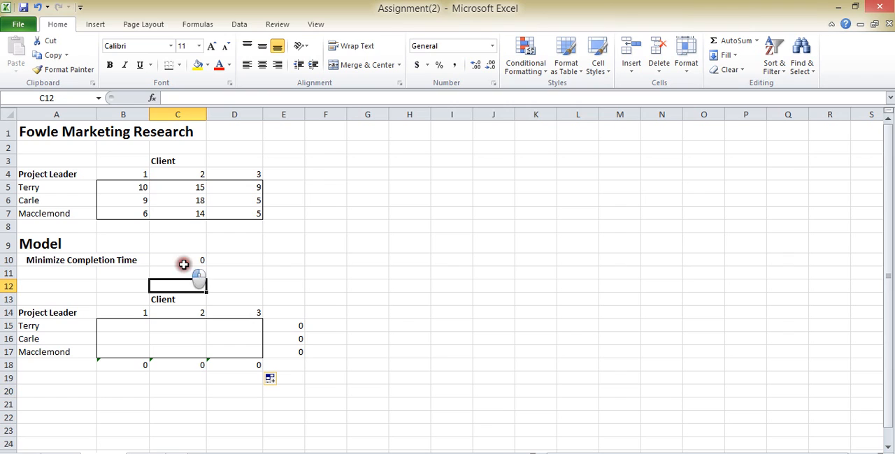
double_click(182, 260)
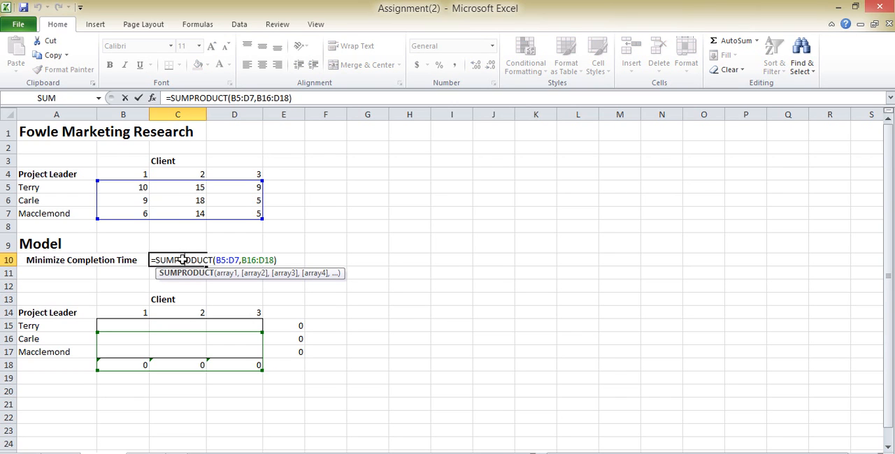
click(303, 96)
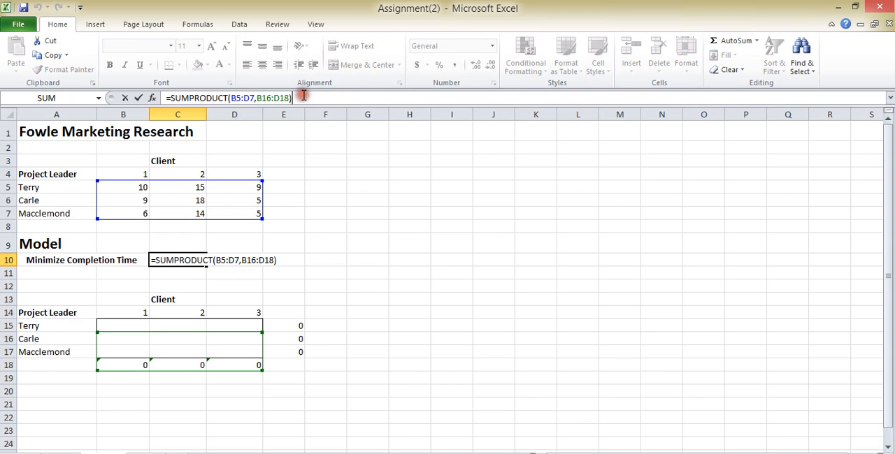
key(BackSpace)
key(BackSpace)
key(BackSpace)
key(BackSpace)
key(BackSpace)
key(BackSpace)
key(BackSpace)
key(BackSpace)
key(BackSpace)
key(BackSpace)
key(BackSpace)
key(BackSpace)
key(BackSpace)
key(BackSpace)
key(BackSpace)
key(BackSpace)
key(BackSpace)
key(BackSpace)
key(BackSpace)
key(BackSpace)
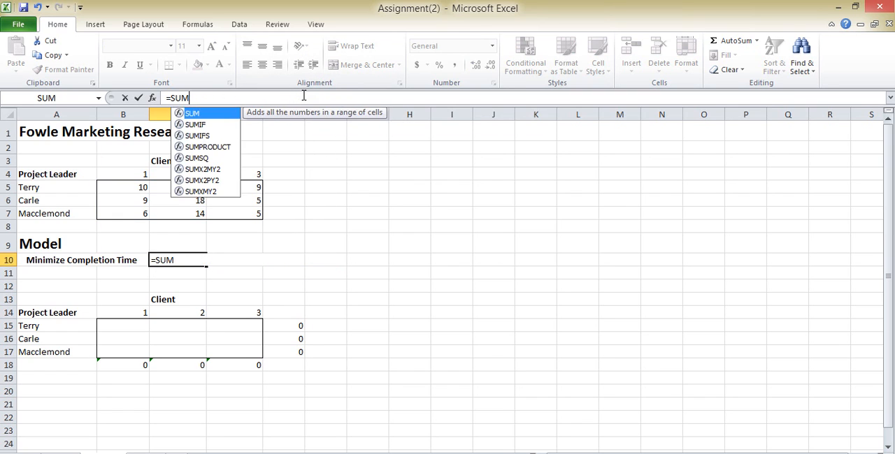
key(BackSpace)
key(BackSpace)
key(BackSpace)
key(Escape)
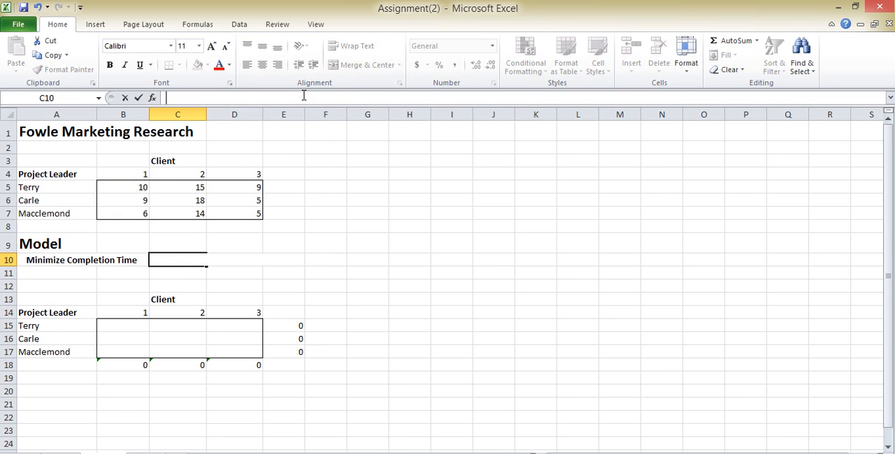
Enter the objective formula =SUMPRODUCT(B5:D7,B15:D17) in C10
double_click(182, 260)
text(=)
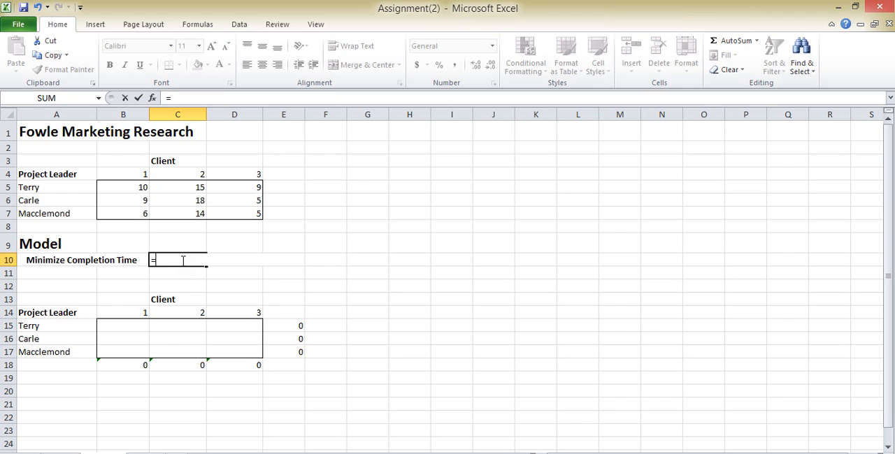
text(S)
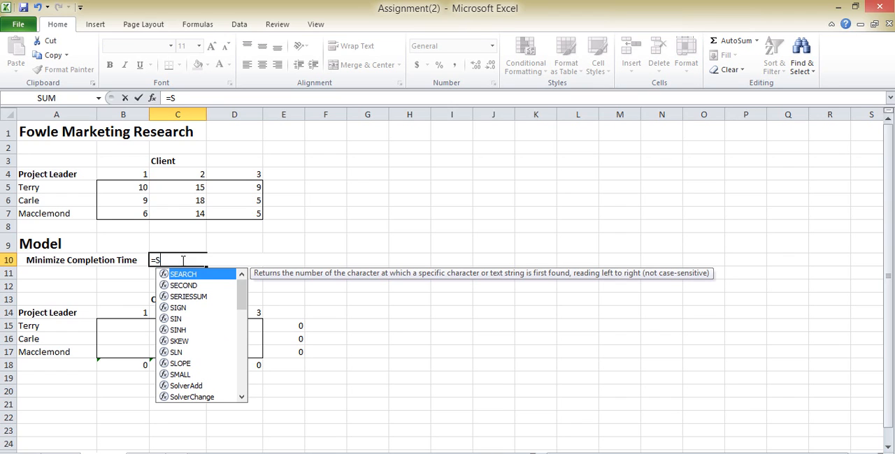
text(UM)
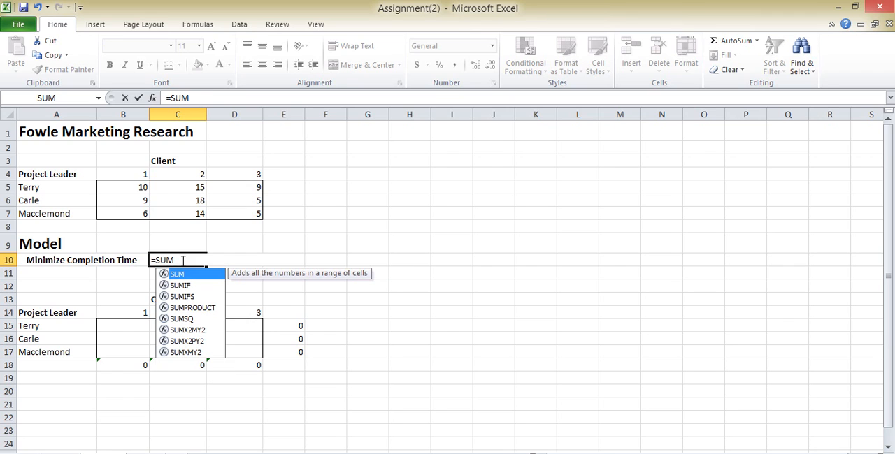
text(pro)
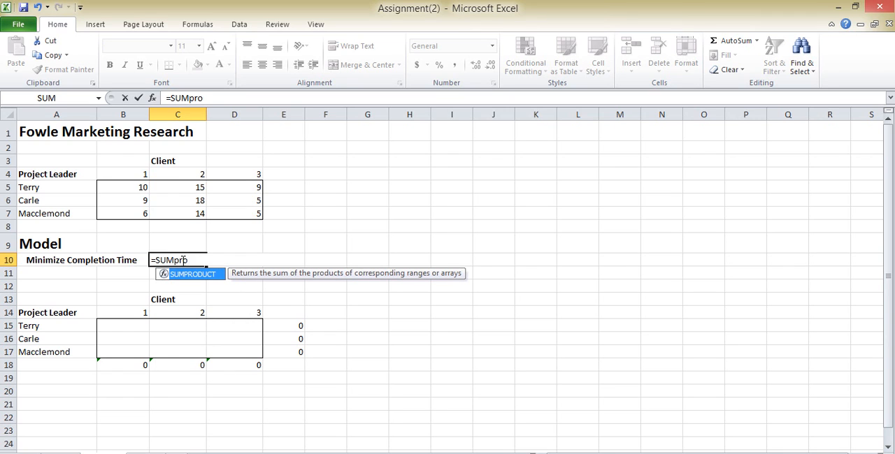
text(Duct)
double_click(188, 276)
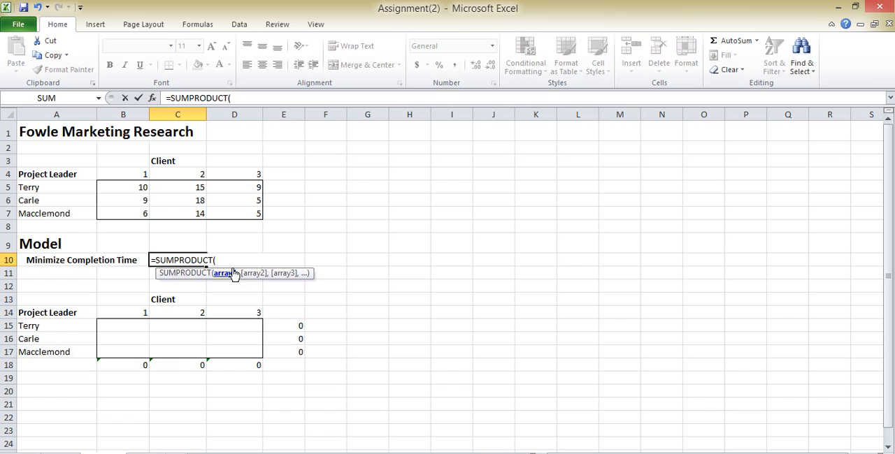
drag(145, 189, 217, 208)
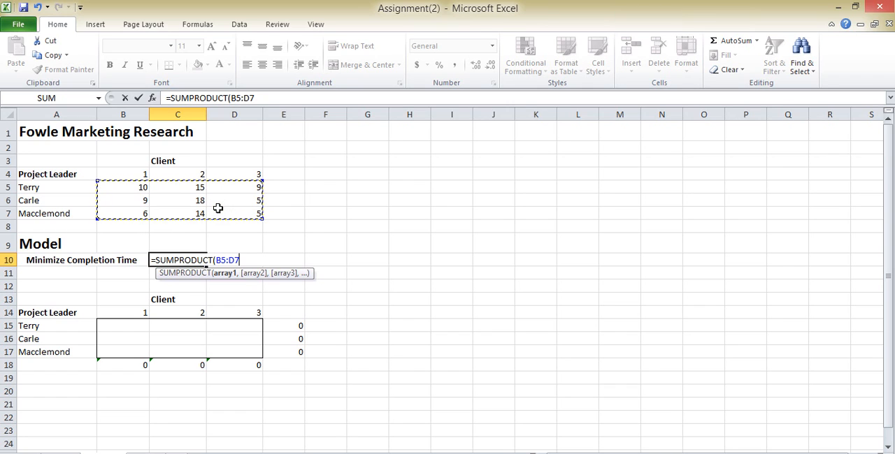
text(,)
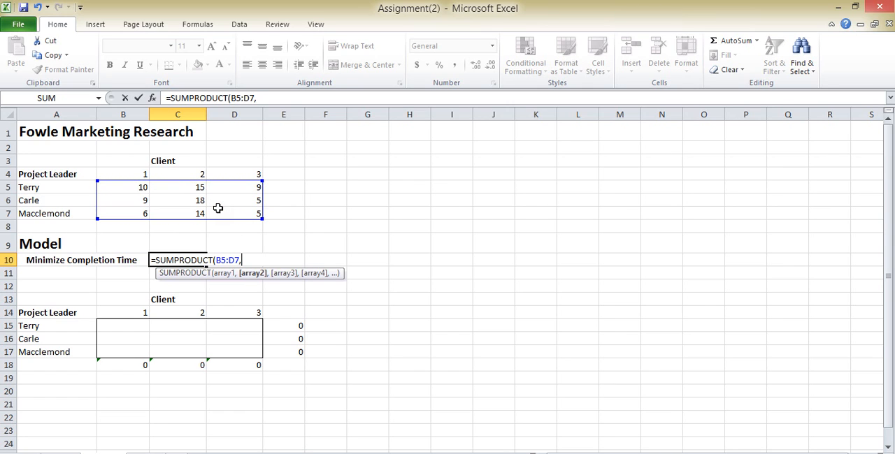
click(136, 325)
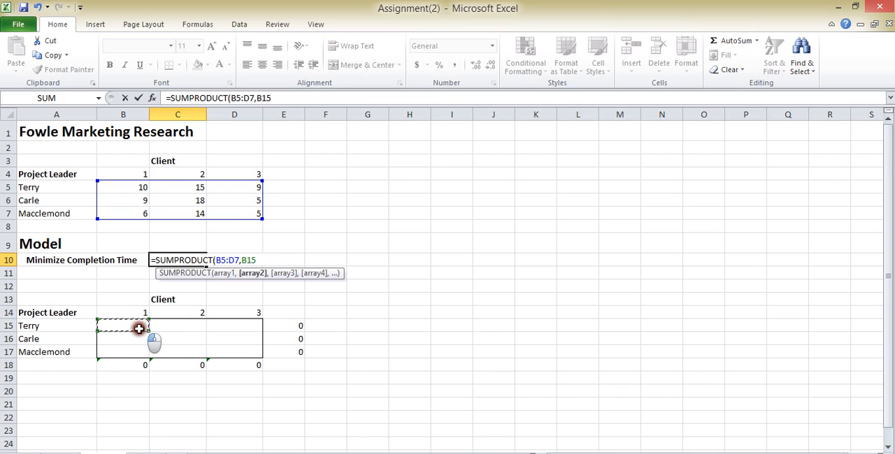
drag(143, 330, 226, 348)
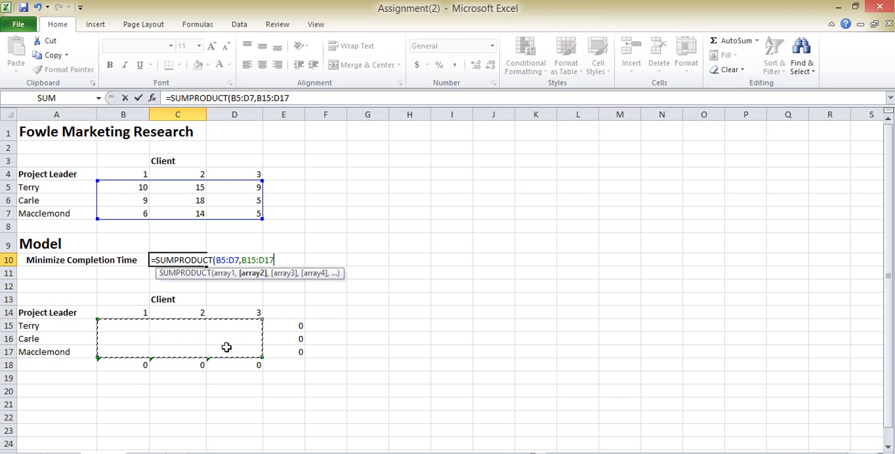
text())
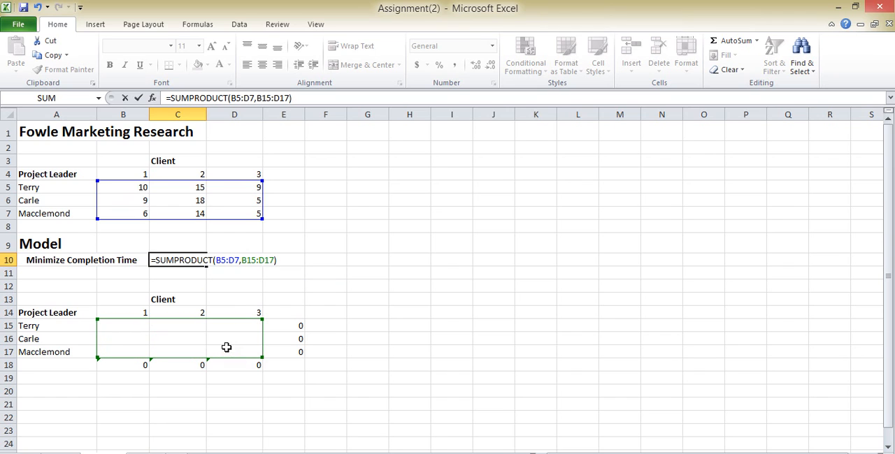
key(Return)
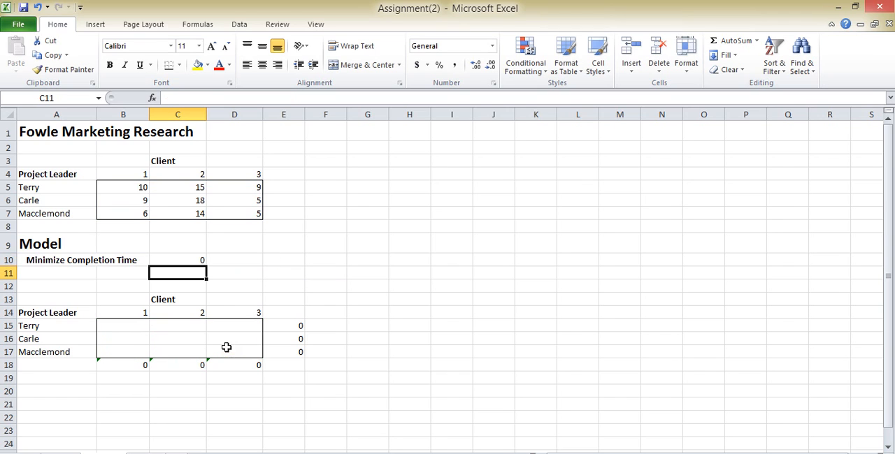
Open Solver with C10 as the objective cell and set the objective to Min
click(200, 259)
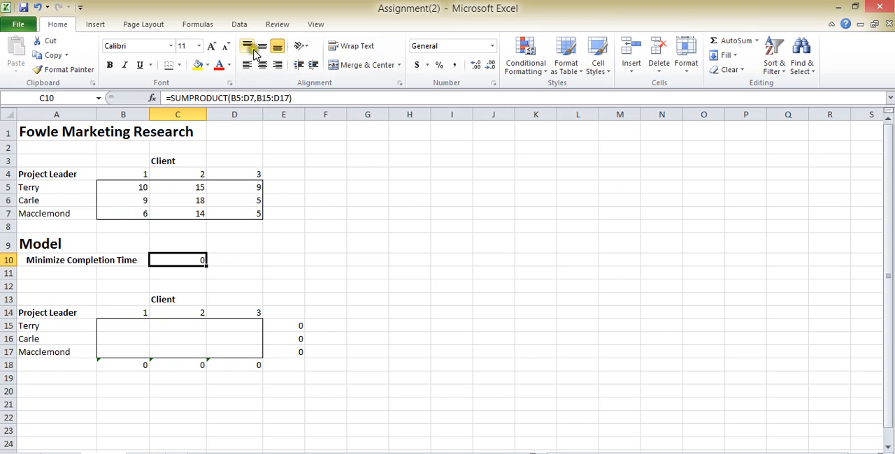
click(238, 25)
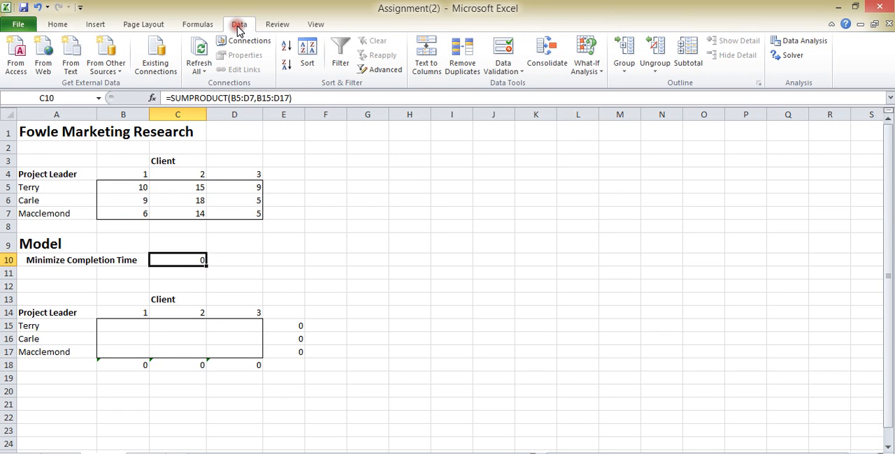
click(792, 56)
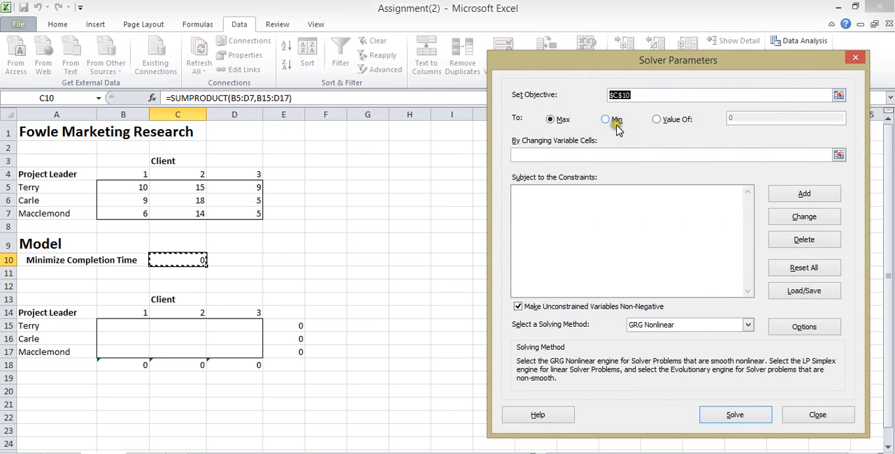
click(445, 453)
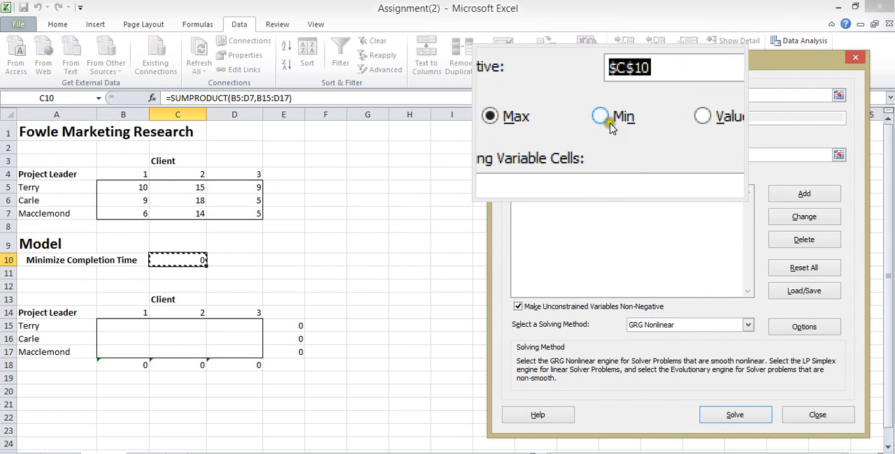
click(610, 124)
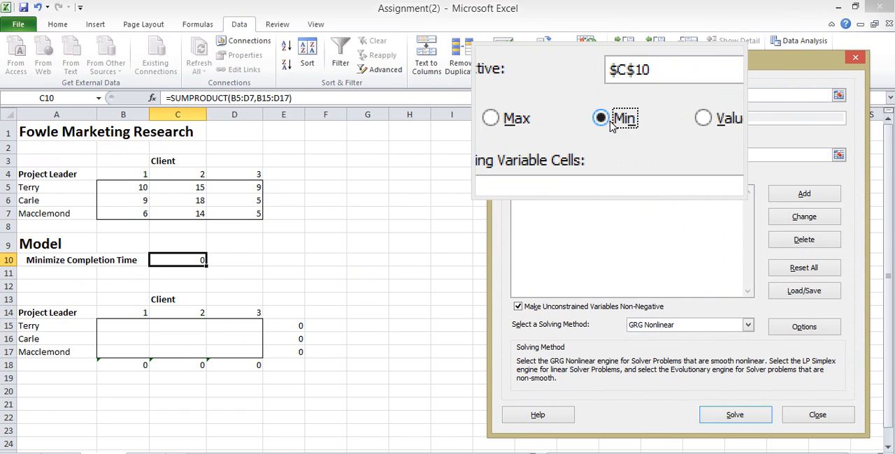
Set Solver's changing variable cells to the assignment range $B$15:$D$17
click(544, 155)
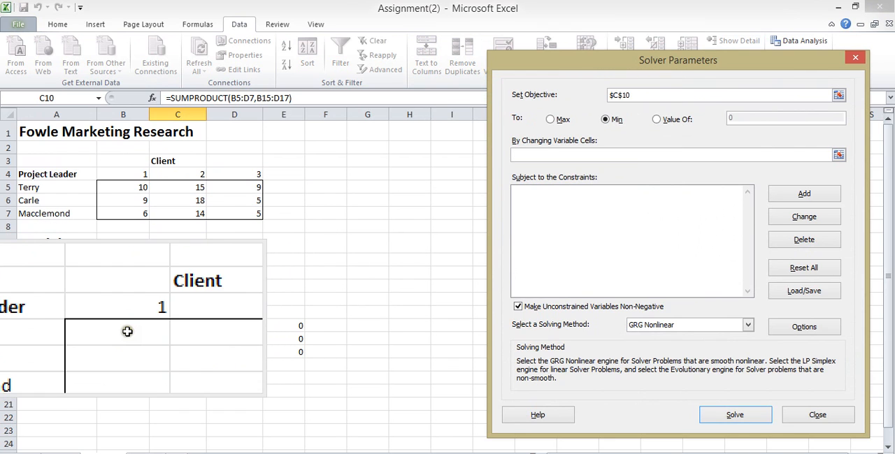
scroll(126, 334, down, 1)
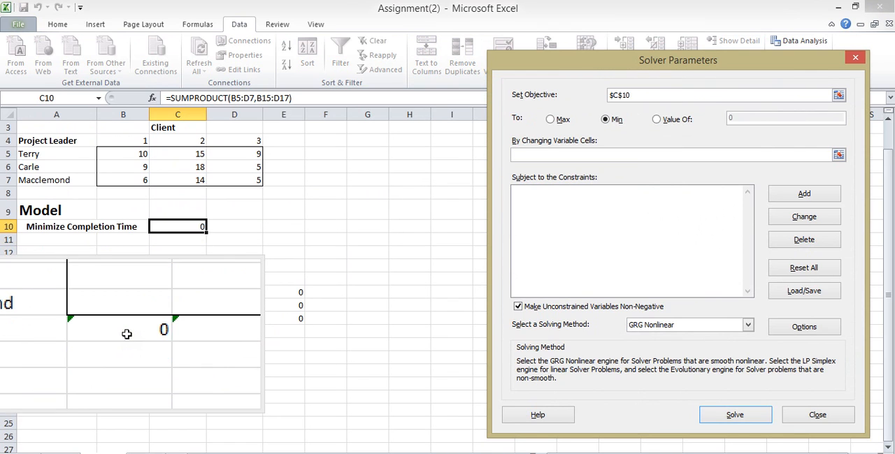
drag(126, 291, 234, 319)
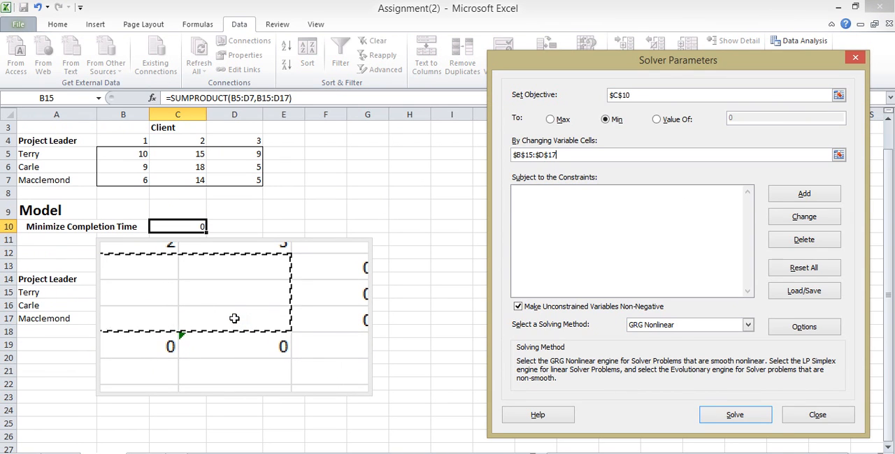
Keep the unconstrained Solver solution, reopen Solver and reselect $B$15:$D$17 as the changing variable cells
key(Escape)
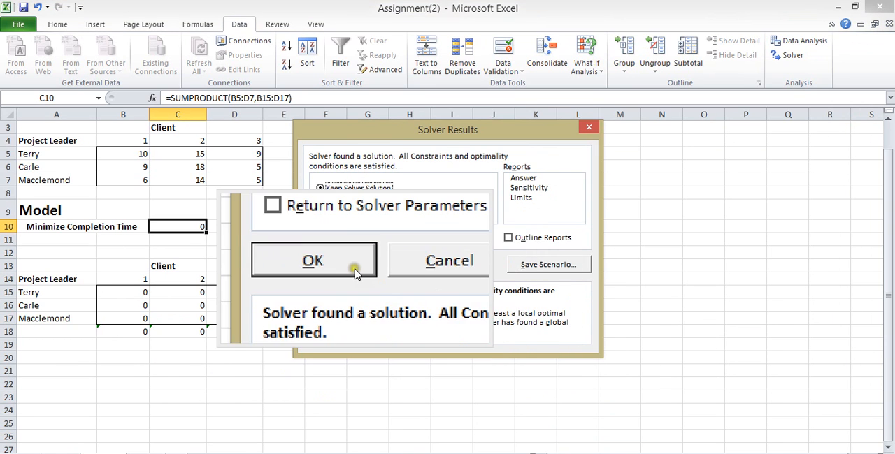
click(388, 266)
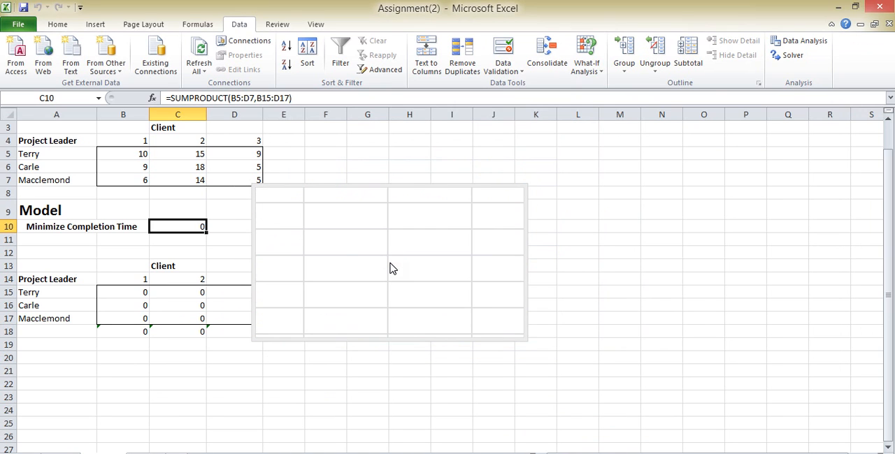
click(796, 59)
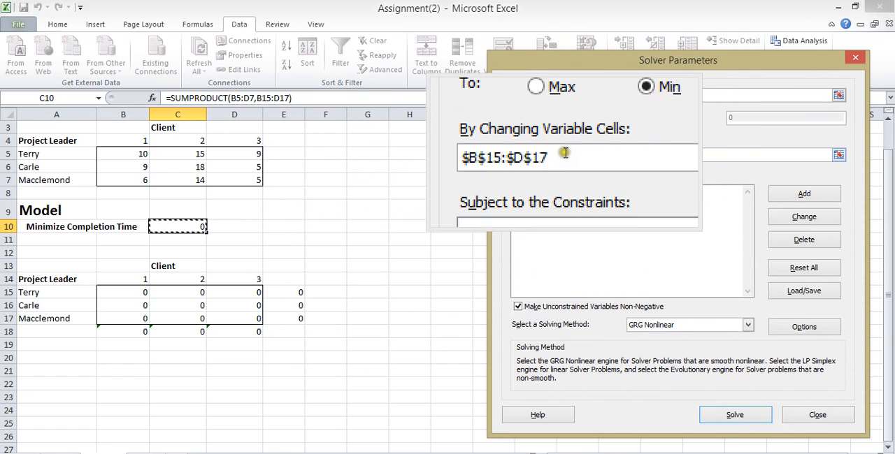
click(565, 153)
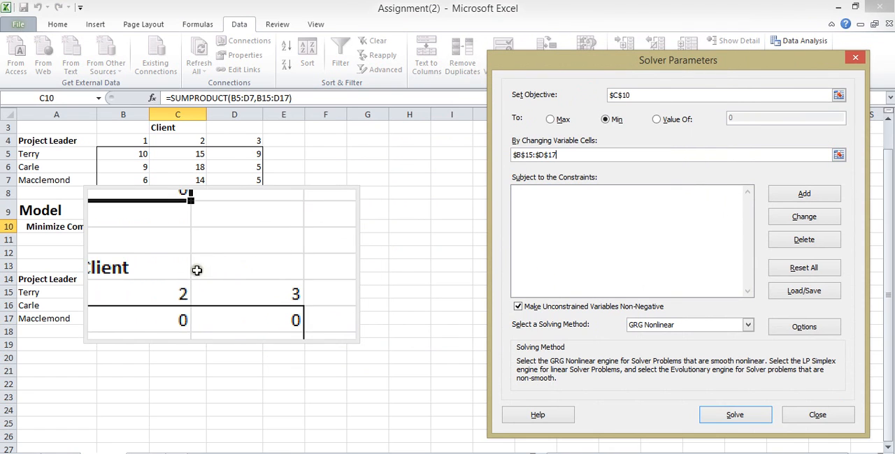
click(135, 292)
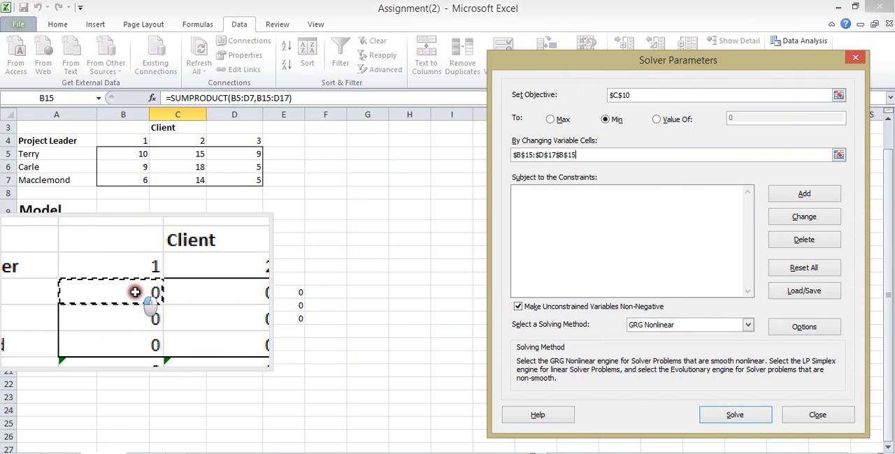
drag(135, 293, 238, 318)
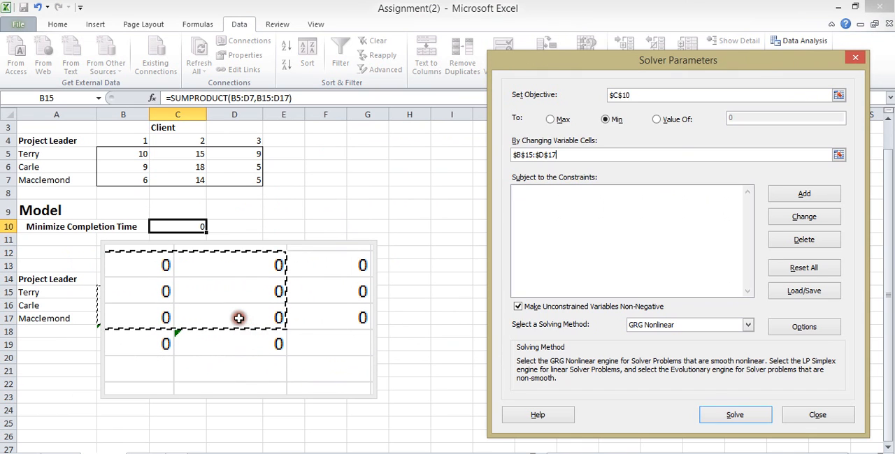
Add a Solver constraint requiring the project leader row totals $E$15:$E$17 to equal 1
click(602, 190)
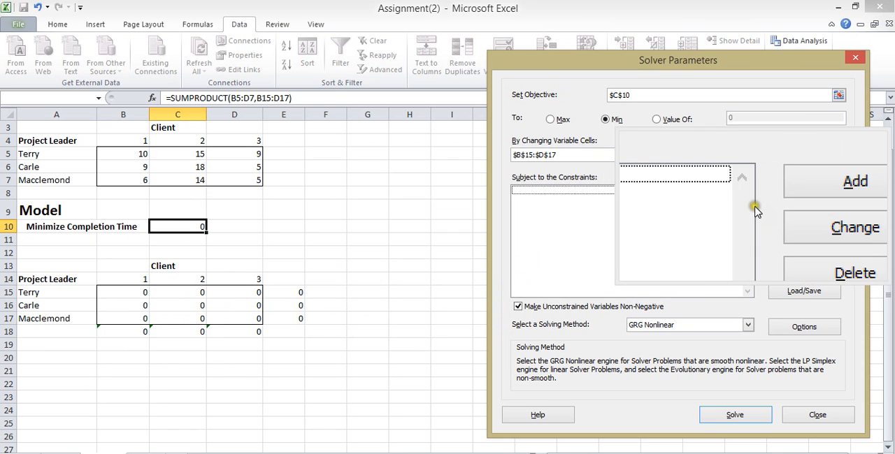
click(784, 194)
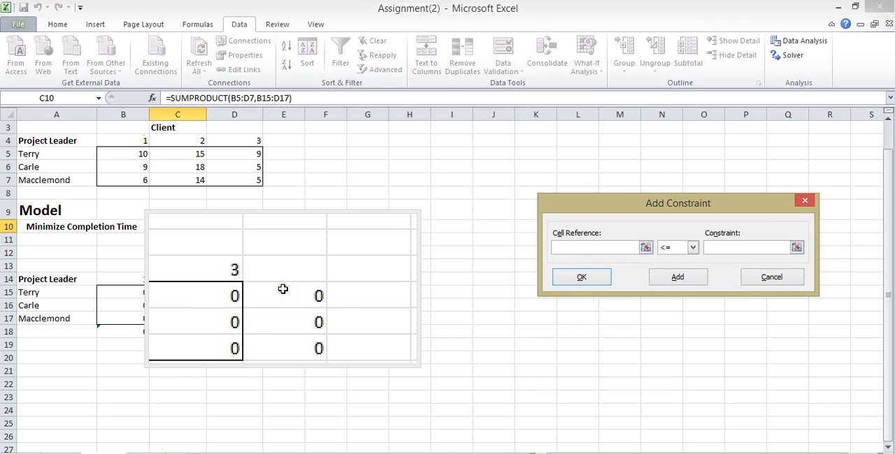
drag(282, 290, 285, 316)
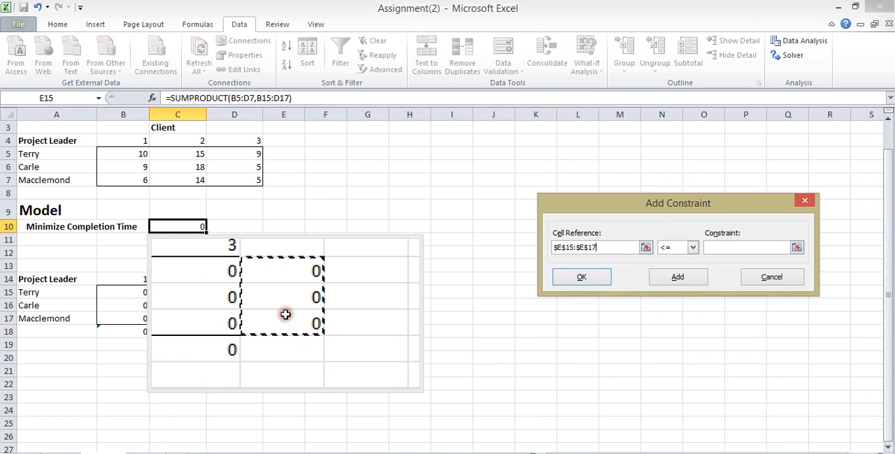
click(685, 250)
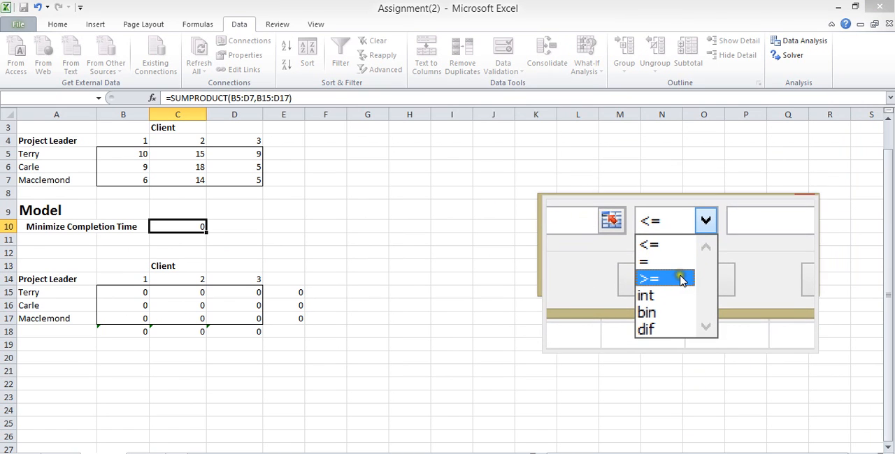
click(679, 269)
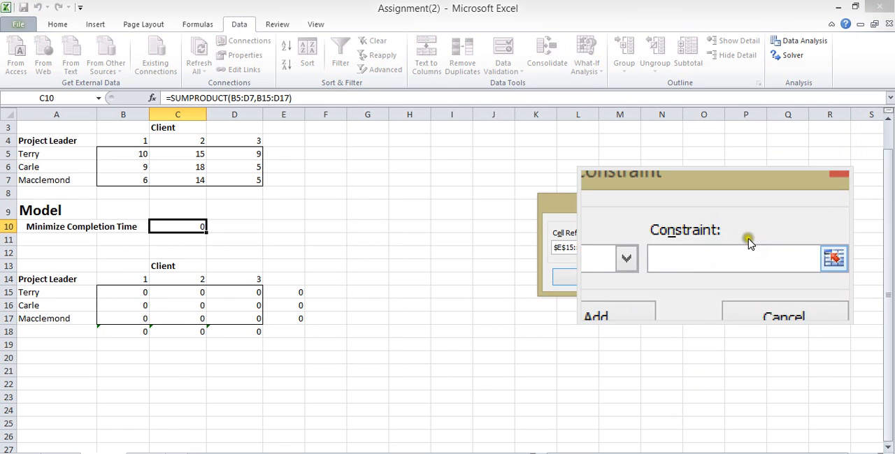
click(751, 243)
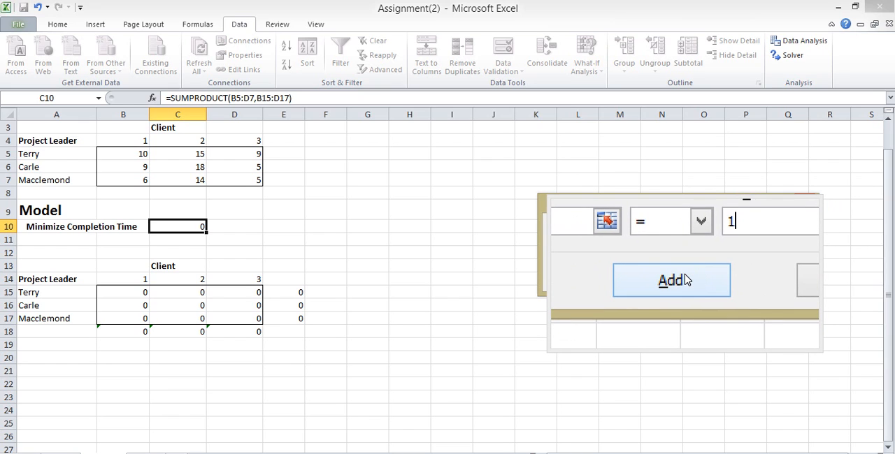
click(684, 275)
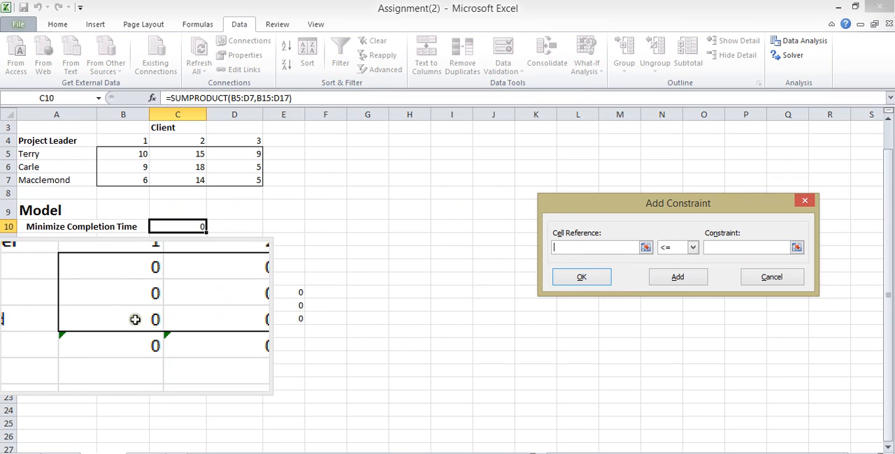
Add a Solver constraint requiring the client column totals $B$18:$D$18 to equal 1
drag(133, 330, 242, 331)
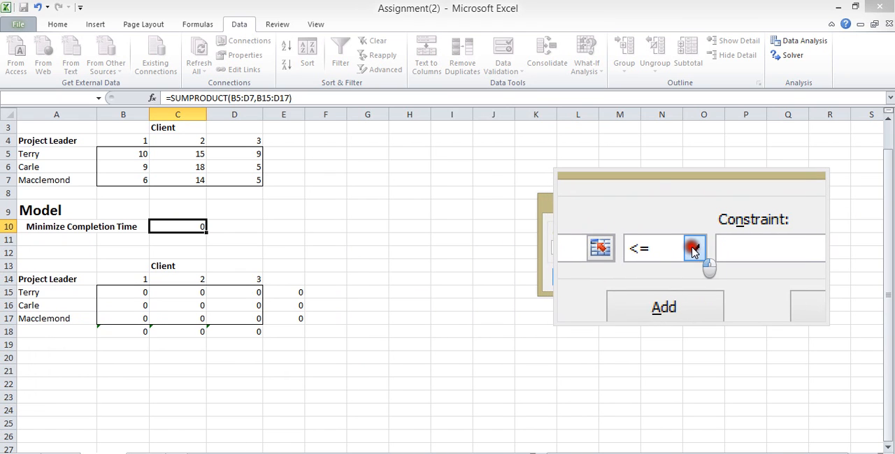
click(694, 249)
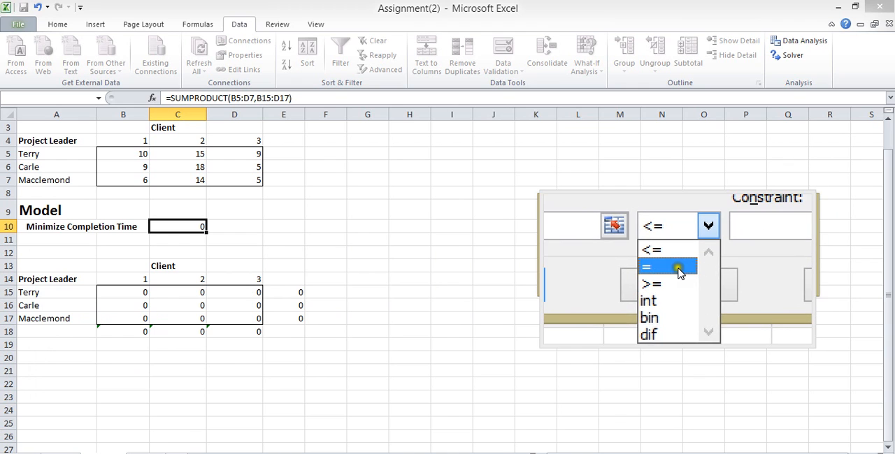
click(670, 262)
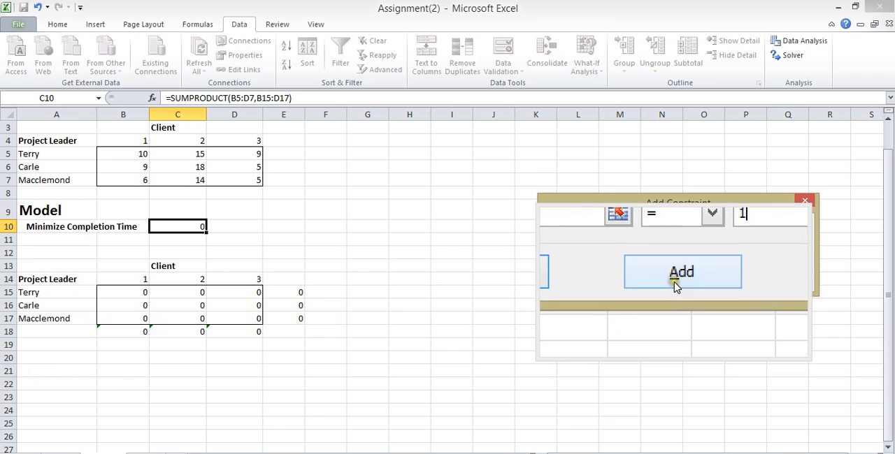
click(675, 279)
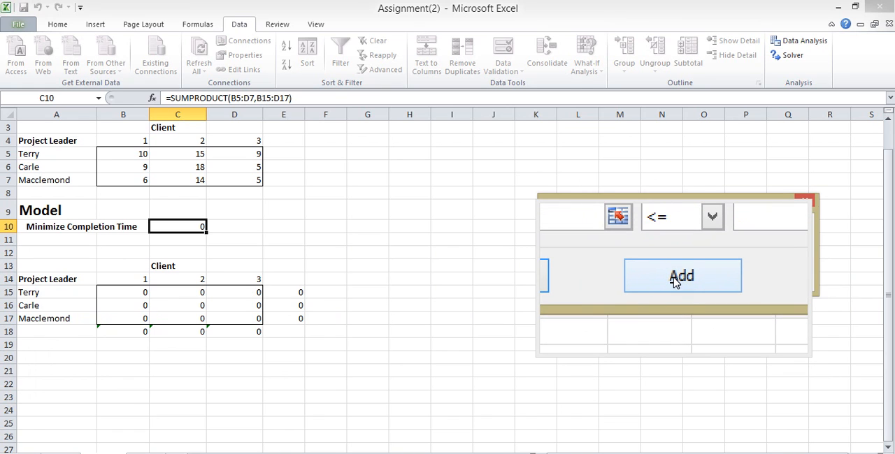
Add the client total constraint $B$18:$D$18 = 1 a second time, closing the Magnifier during entry
click(673, 278)
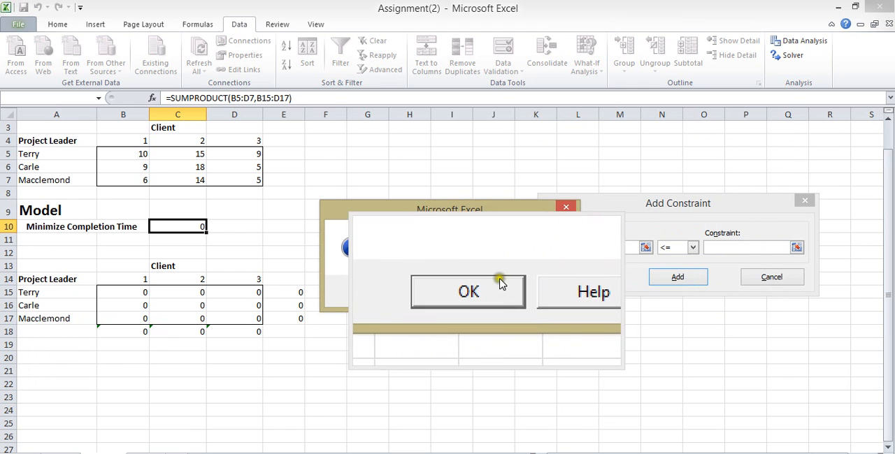
click(568, 208)
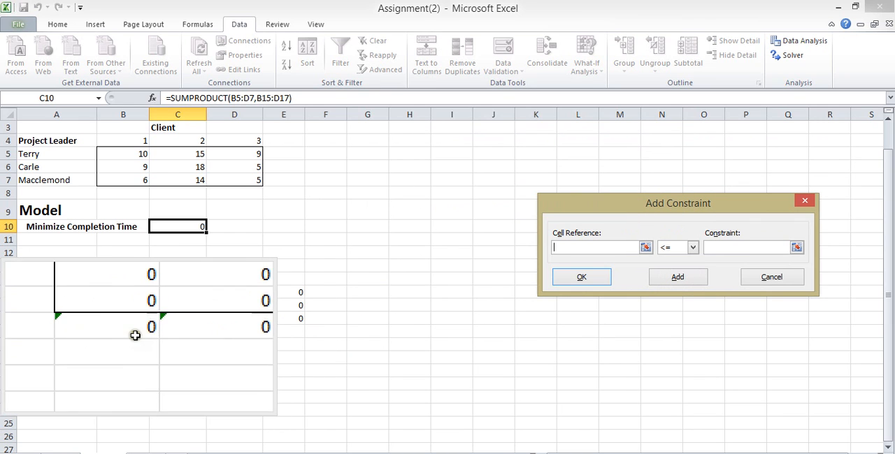
drag(136, 333, 216, 332)
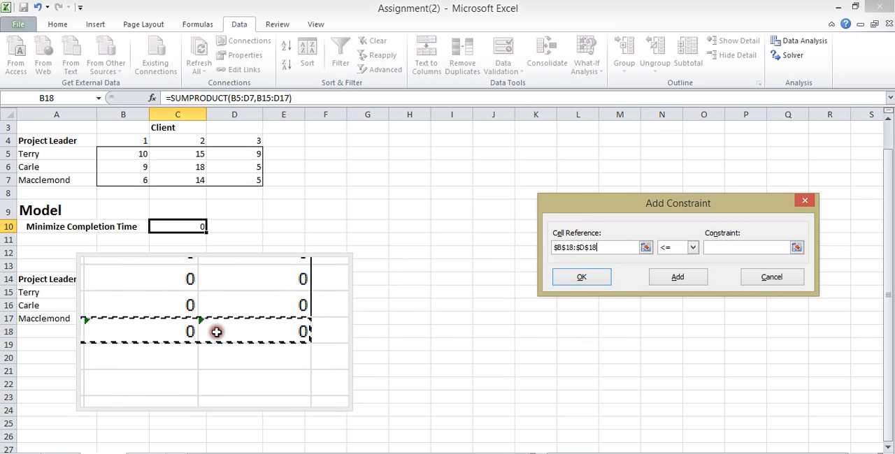
click(692, 247)
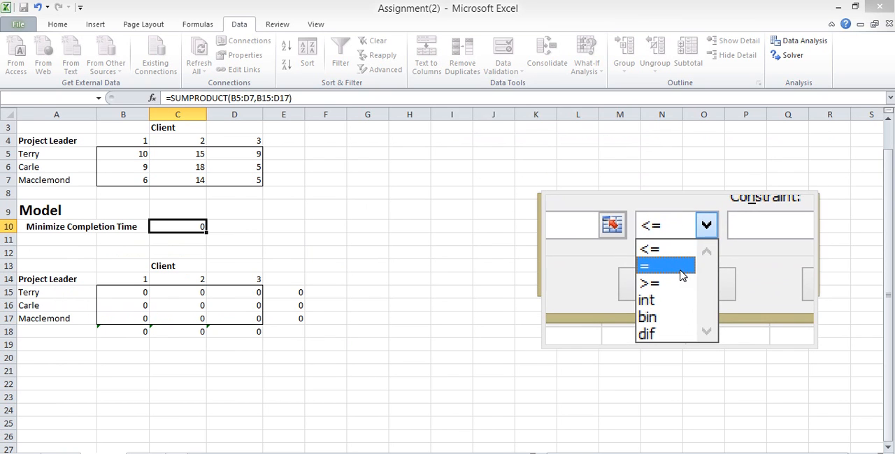
click(679, 270)
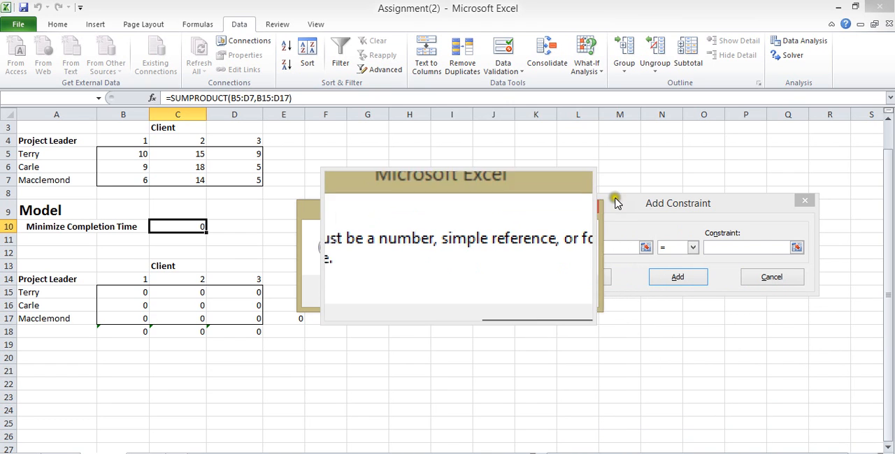
right_click(424, 453)
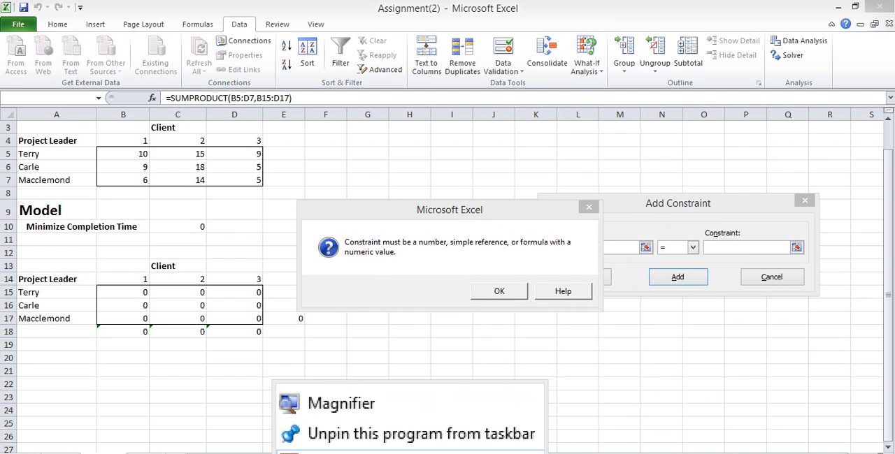
click(411, 450)
click(506, 298)
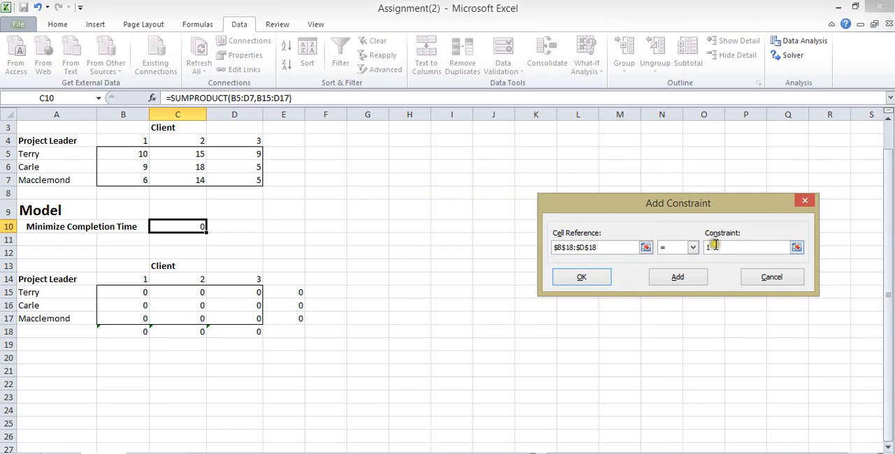
click(673, 280)
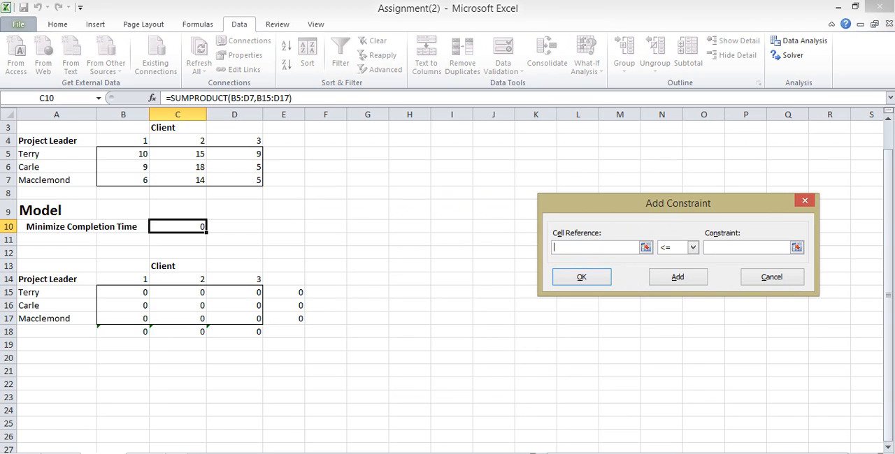
Add a constraint making the assignment cells $B$15:$D$17 binary and return to the Solver parameters
click(123, 332)
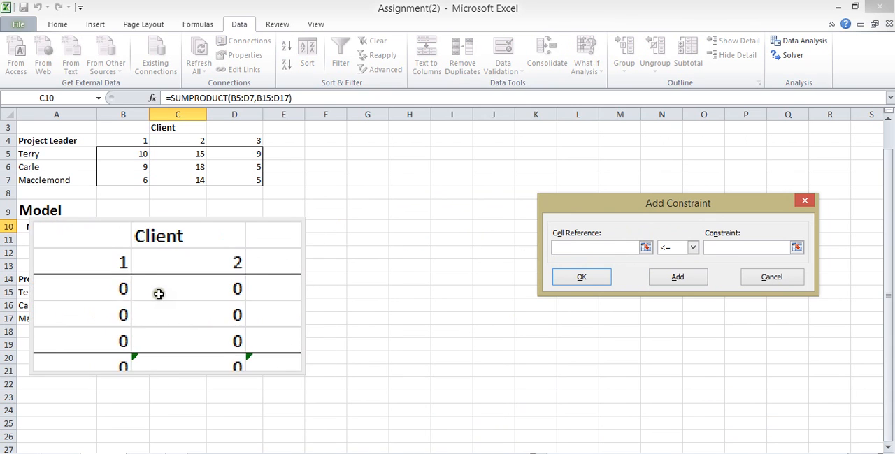
click(131, 291)
drag(131, 292, 226, 316)
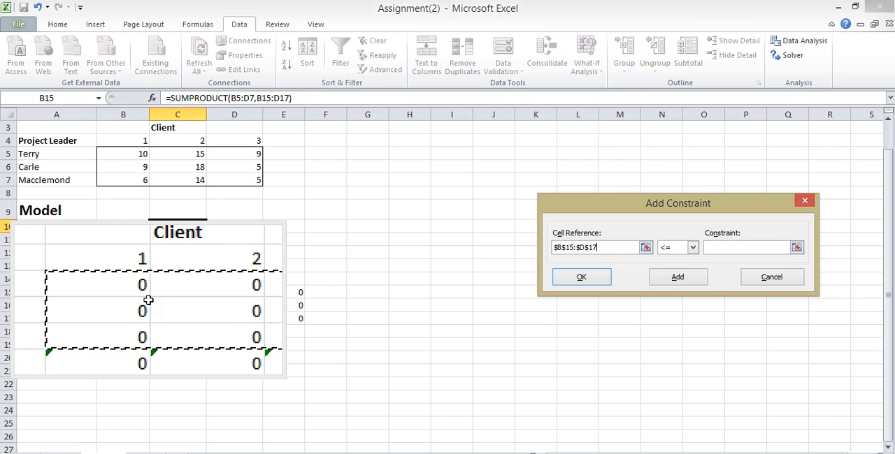
click(689, 251)
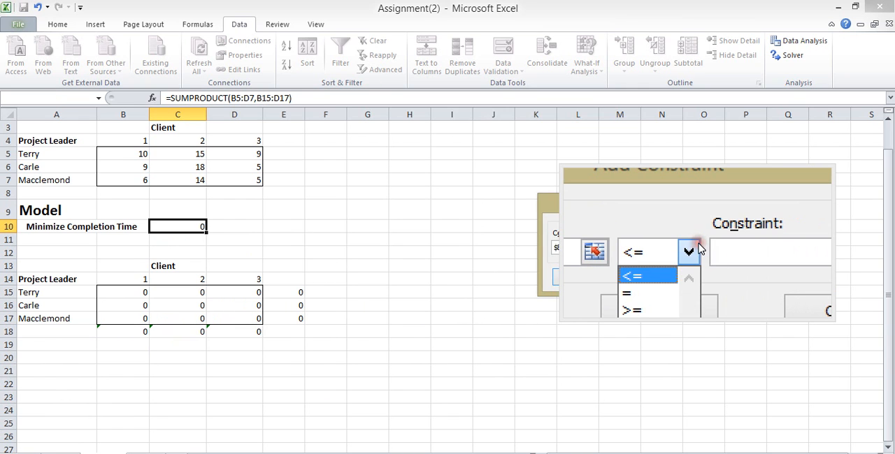
click(676, 297)
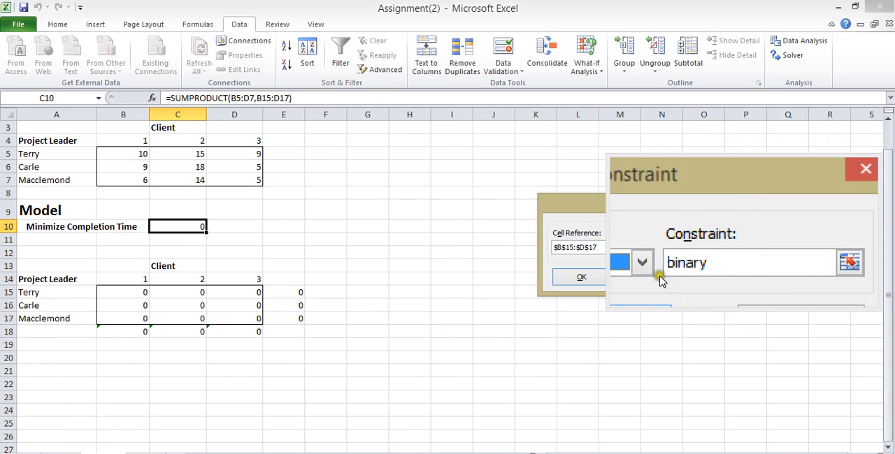
click(602, 278)
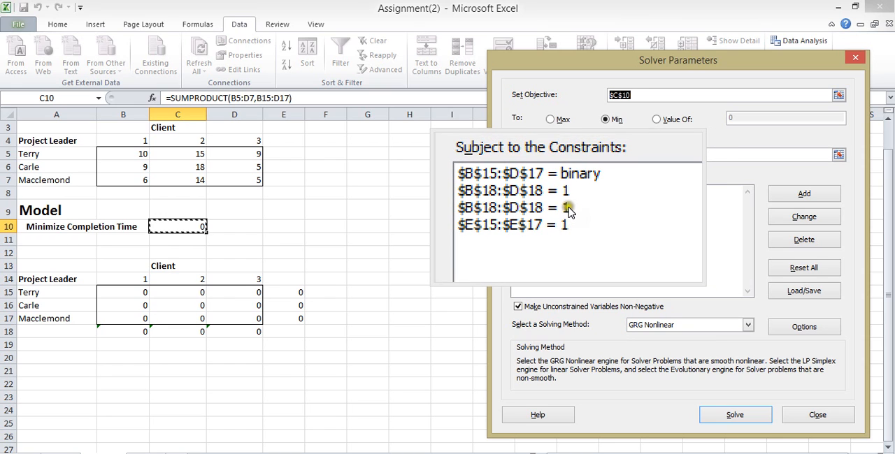
Delete the duplicate $B$18:$D$18 = 1 constraint and set the solving method to Simplex LP
click(567, 208)
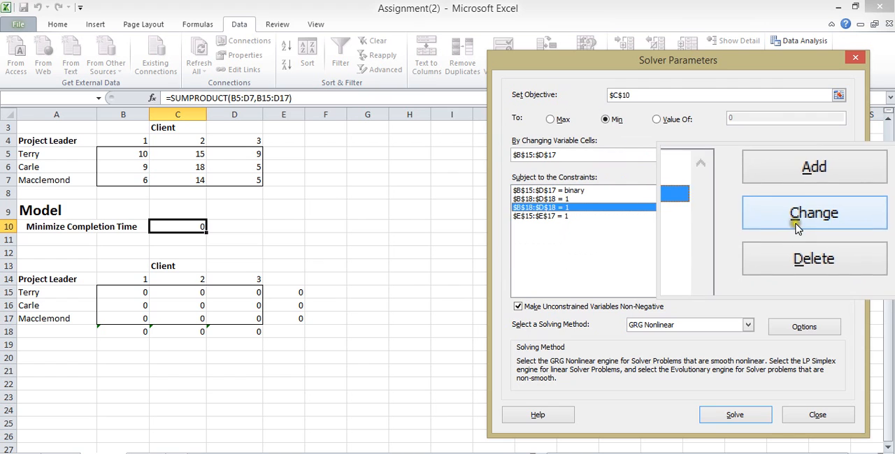
click(801, 245)
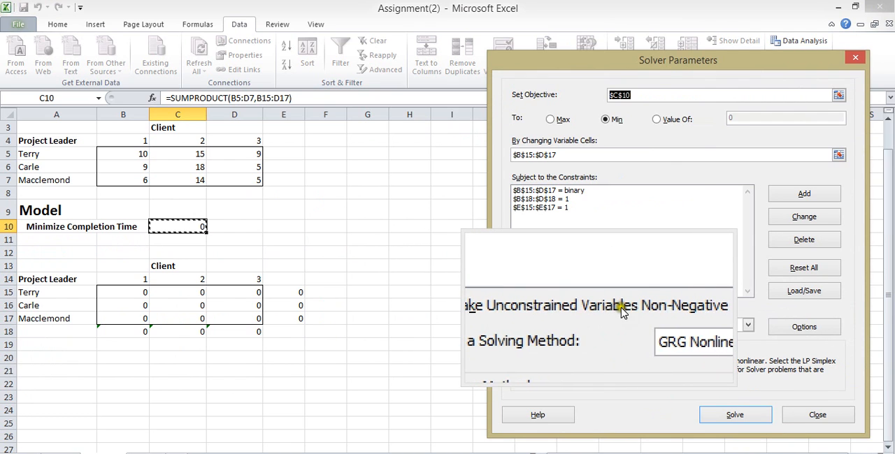
click(747, 326)
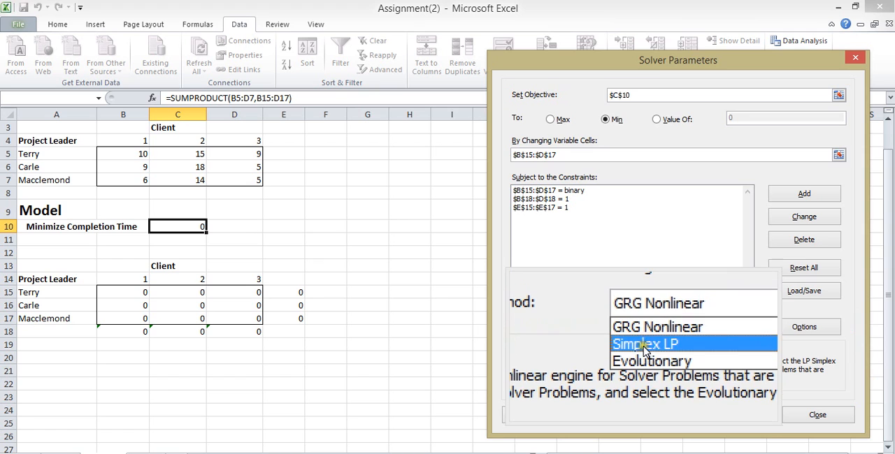
click(644, 347)
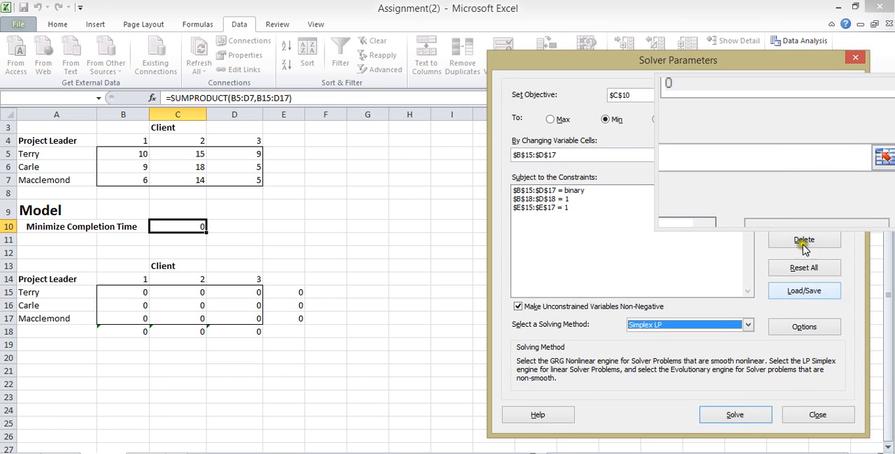
Solve the assignment model and keep the Solver solution in the worksheet
click(764, 415)
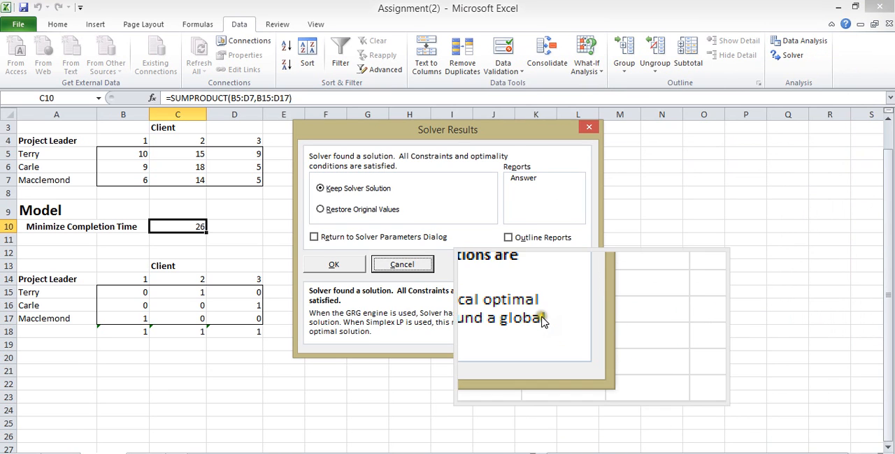
click(320, 273)
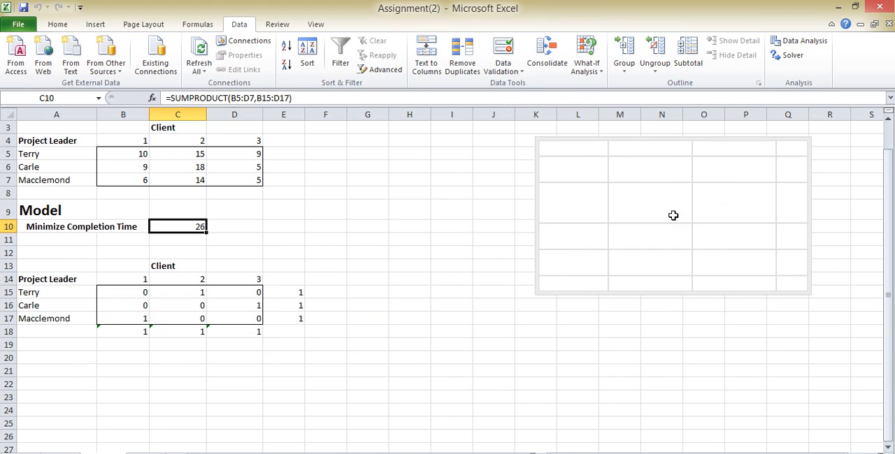
Close the Windows Magnifier to leave the solved worksheet in normal view
drag(674, 215, 438, 453)
right_click(428, 453)
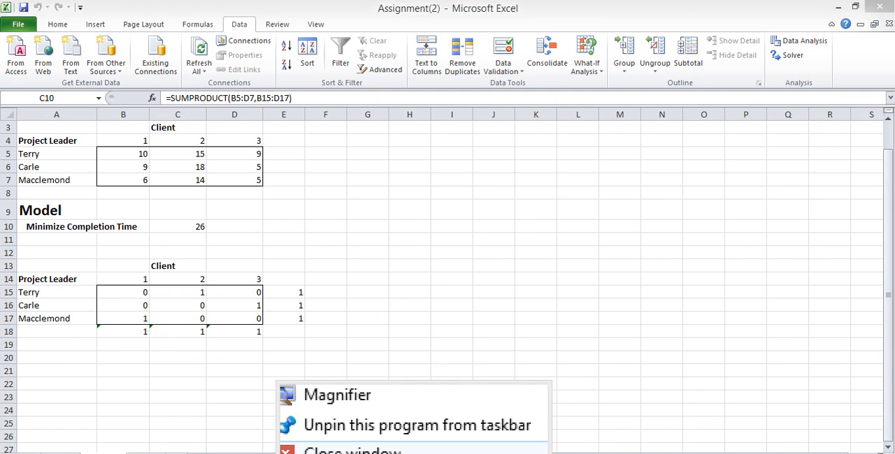
click(350, 451)
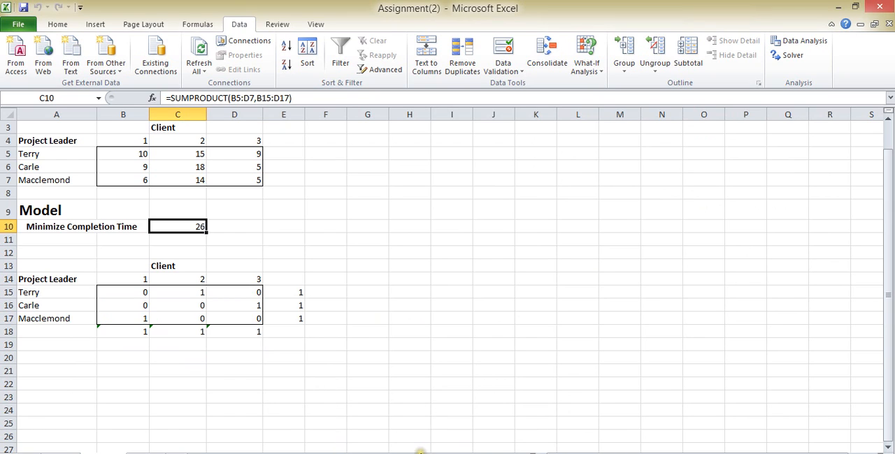